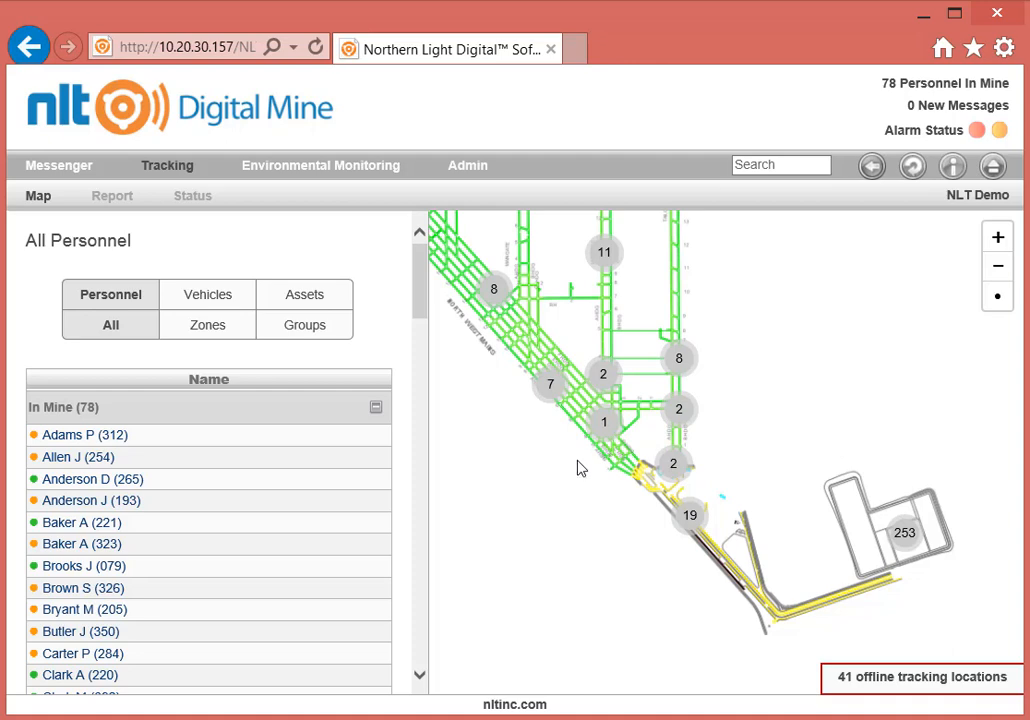
Show who is at the tracking marker on the A HDG portal and close the list again
{"action": "mouse_move", "coordinate": [687, 513]}
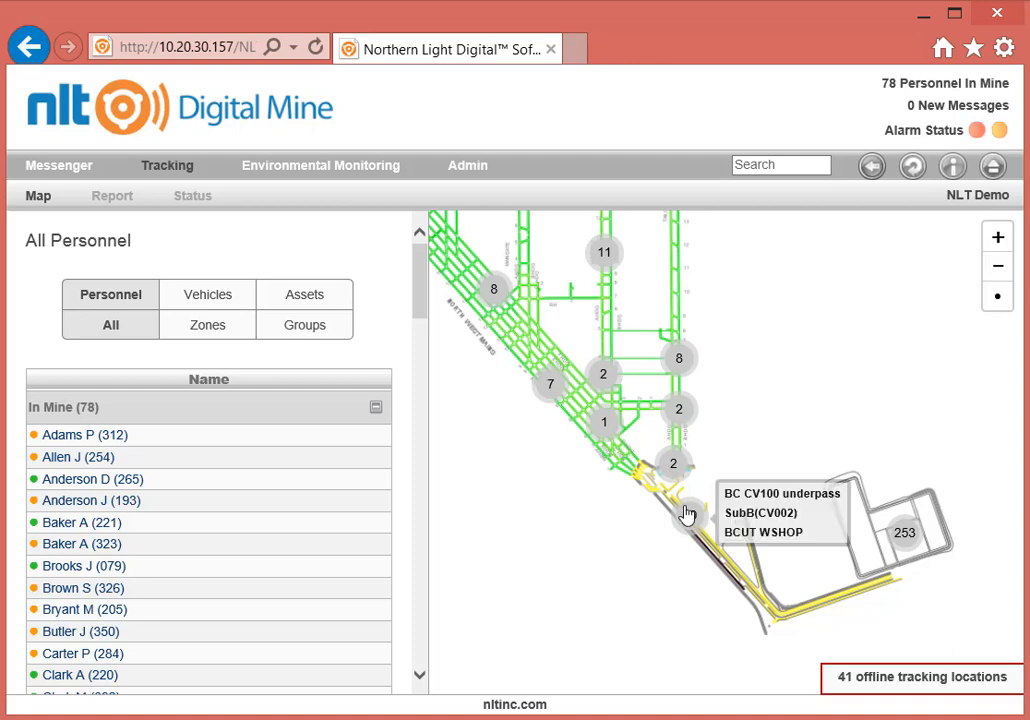
{"action": "scroll", "coordinate": [685, 500], "scroll_direction": "up", "scroll_amount": 1}
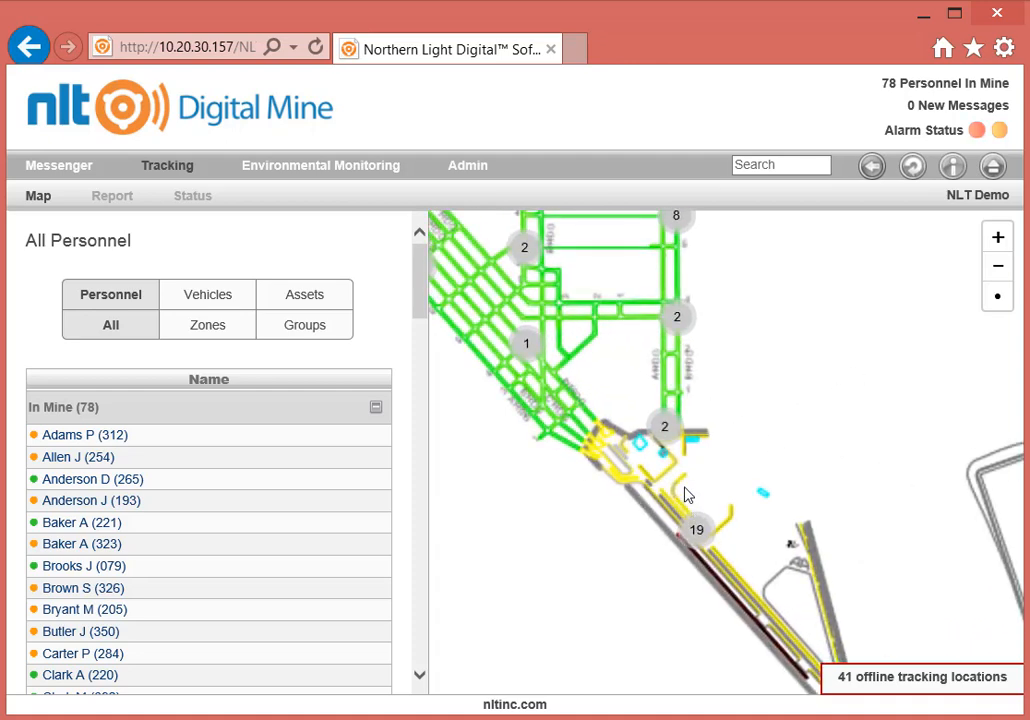
{"action": "scroll", "coordinate": [684, 494], "scroll_direction": "up", "scroll_amount": 2}
{"action": "mouse_move", "coordinate": [596, 422]}
{"action": "left_mouse_down"}
{"action": "mouse_move", "coordinate": [640, 438]}
{"action": "mouse_move", "coordinate": [798, 580]}
{"action": "mouse_move", "coordinate": [798, 598]}
{"action": "left_mouse_up"}
{"action": "left_click_drag", "start_coordinate": [855, 508], "coordinate": [871, 554]}
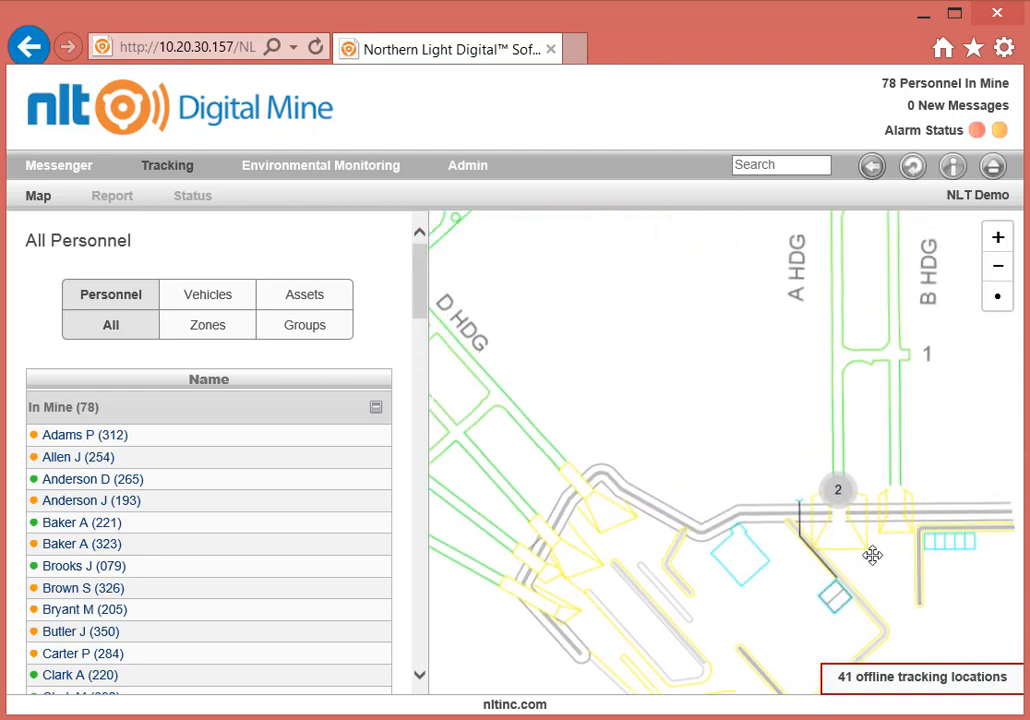
{"action": "left_click", "coordinate": [838, 512]}
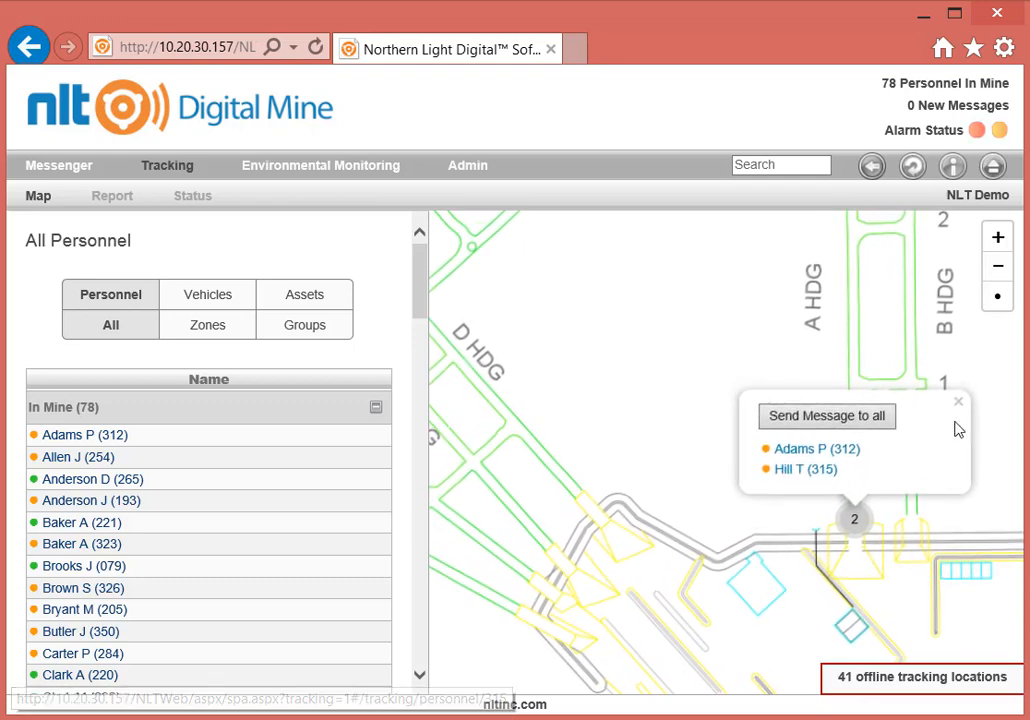
{"action": "left_click", "coordinate": [960, 350]}
{"action": "left_click_drag", "start_coordinate": [926, 510], "coordinate": [922, 561]}
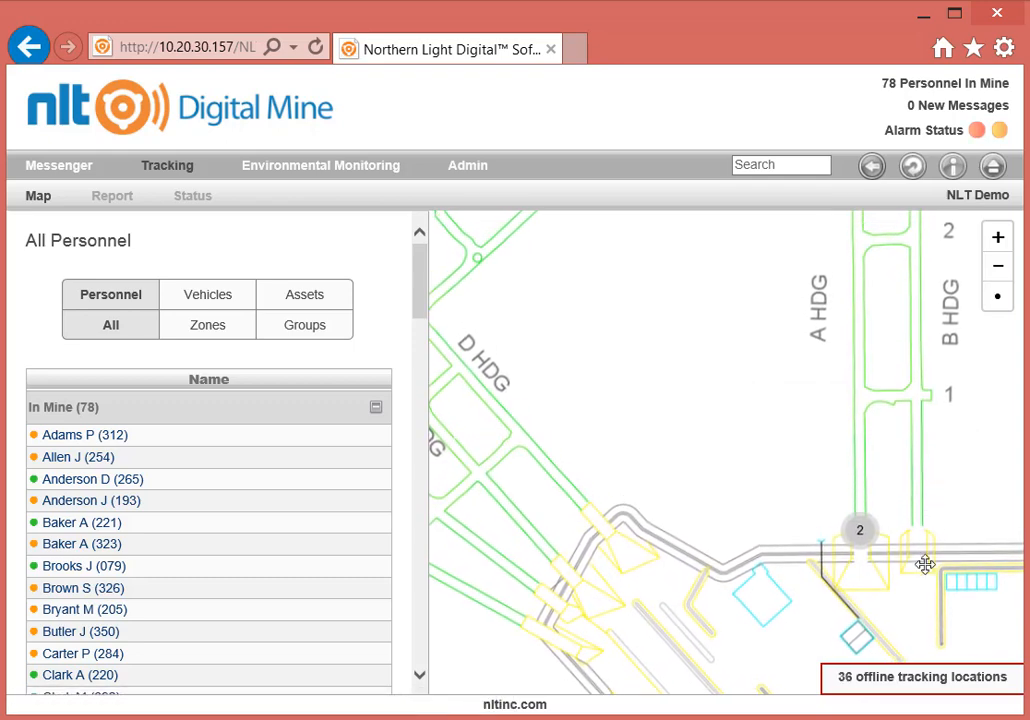
Open the details of the first person listed at the marker near B HDG cut-through 3 and review their tracking history
{"action": "scroll", "coordinate": [920, 502], "scroll_direction": "down", "scroll_amount": 1}
{"action": "scroll", "coordinate": [918, 490], "scroll_direction": "down", "scroll_amount": 1}
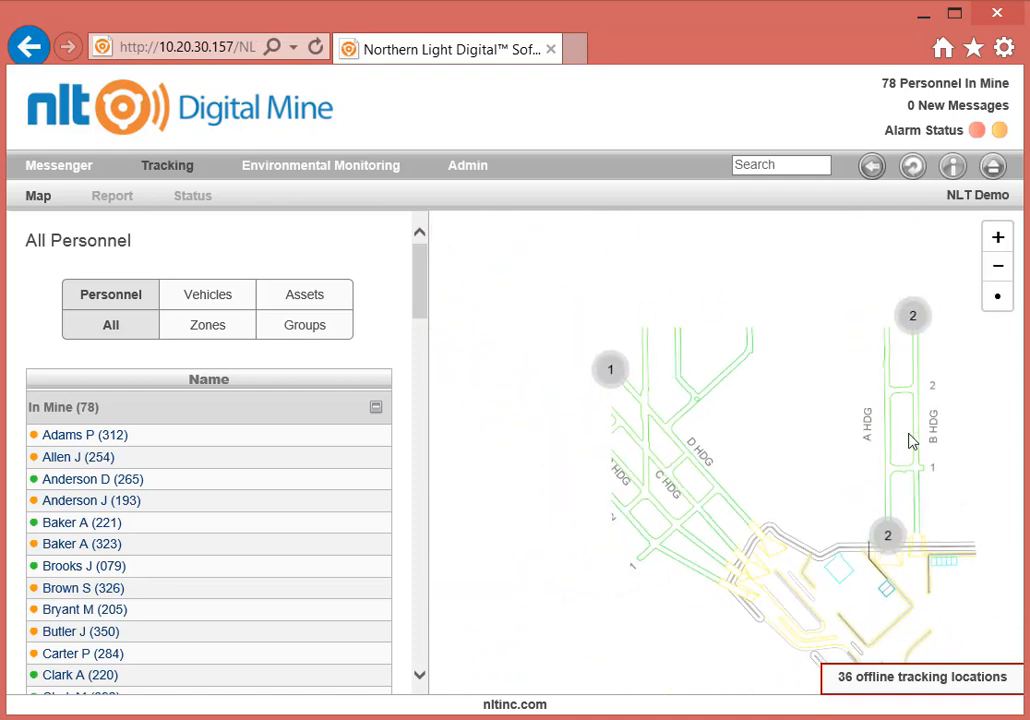
{"action": "left_click", "coordinate": [918, 322]}
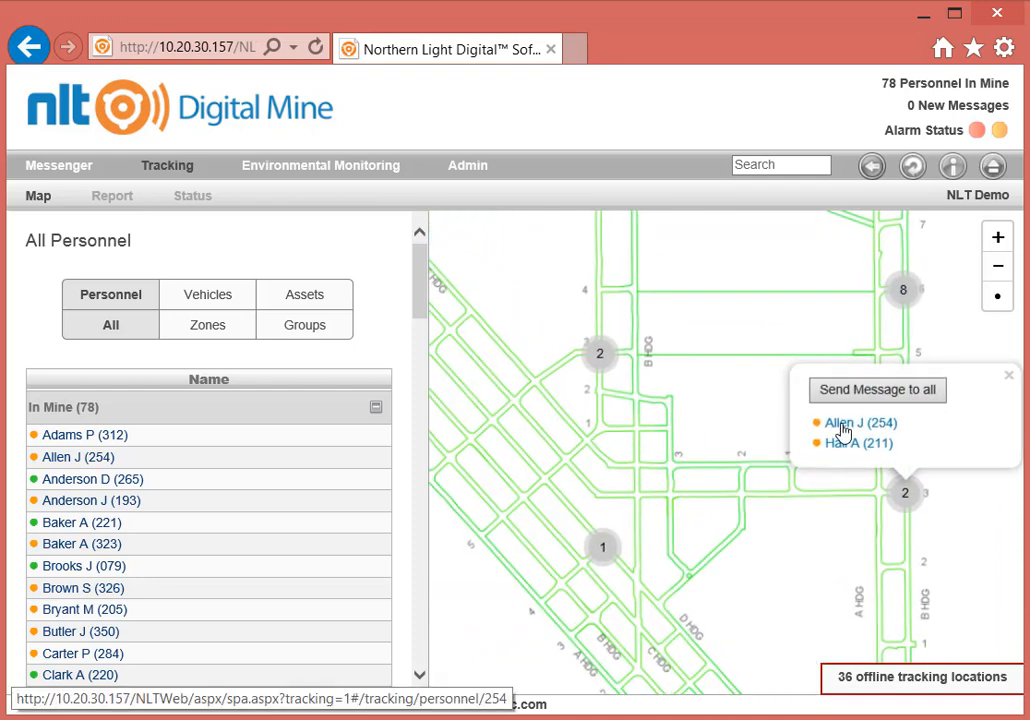
{"action": "left_click", "coordinate": [842, 425]}
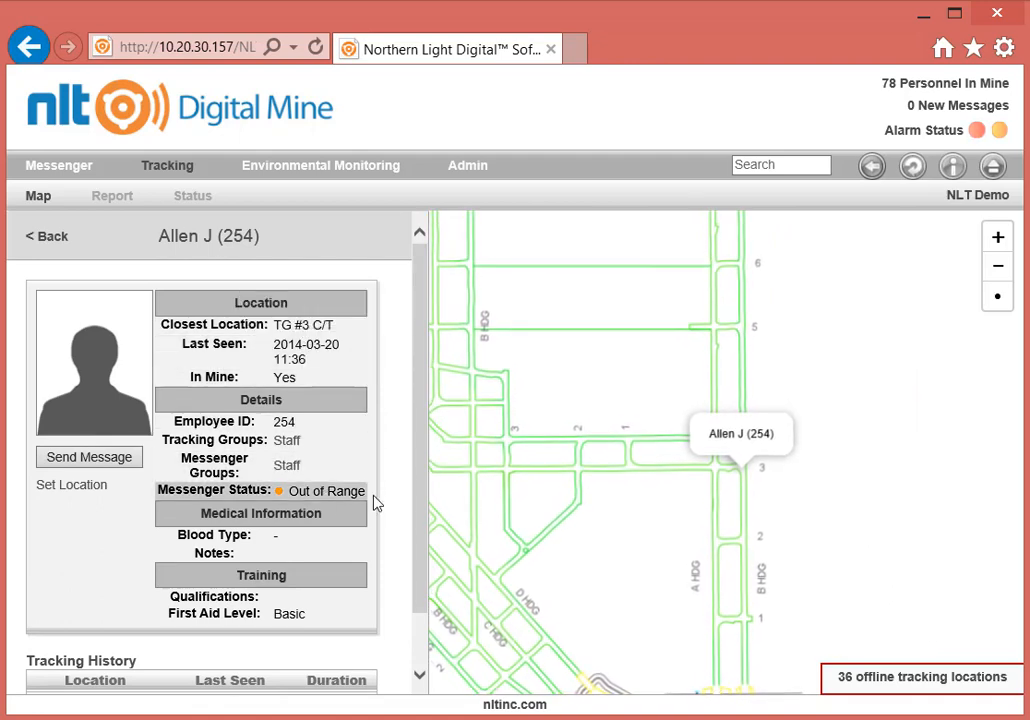
{"action": "left_click_drag", "start_coordinate": [424, 467], "coordinate": [418, 546]}
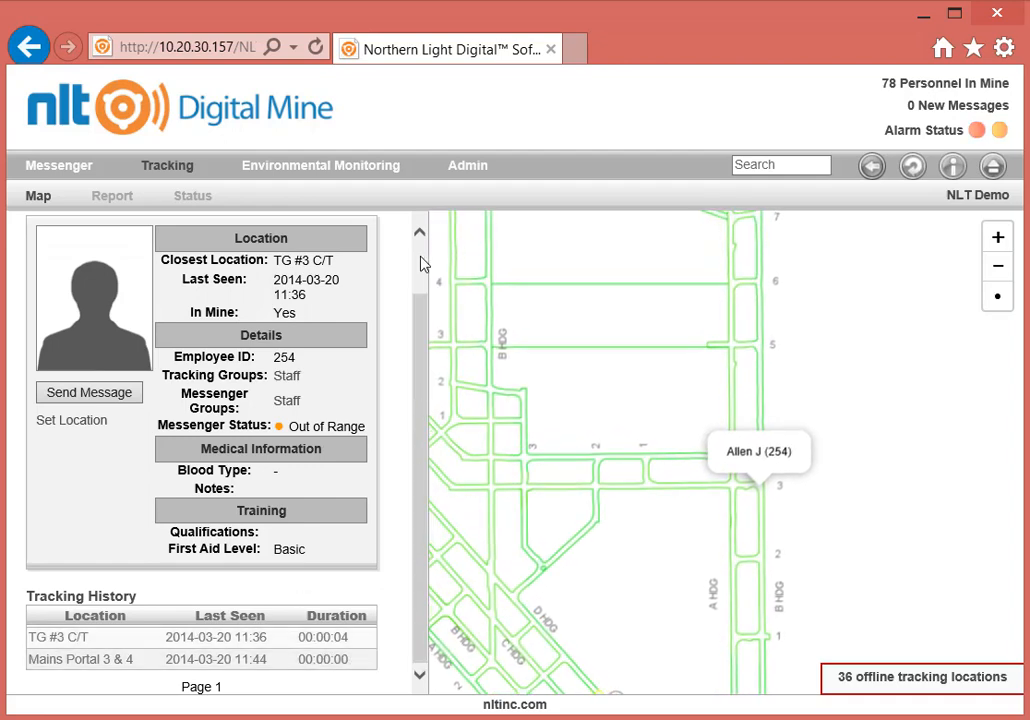
Check the selected person's position on the wider mine map and return to the full personnel list
{"action": "scroll", "coordinate": [422, 263], "scroll_direction": "up", "scroll_amount": 1}
{"action": "scroll", "coordinate": [678, 412], "scroll_direction": "down", "scroll_amount": 3}
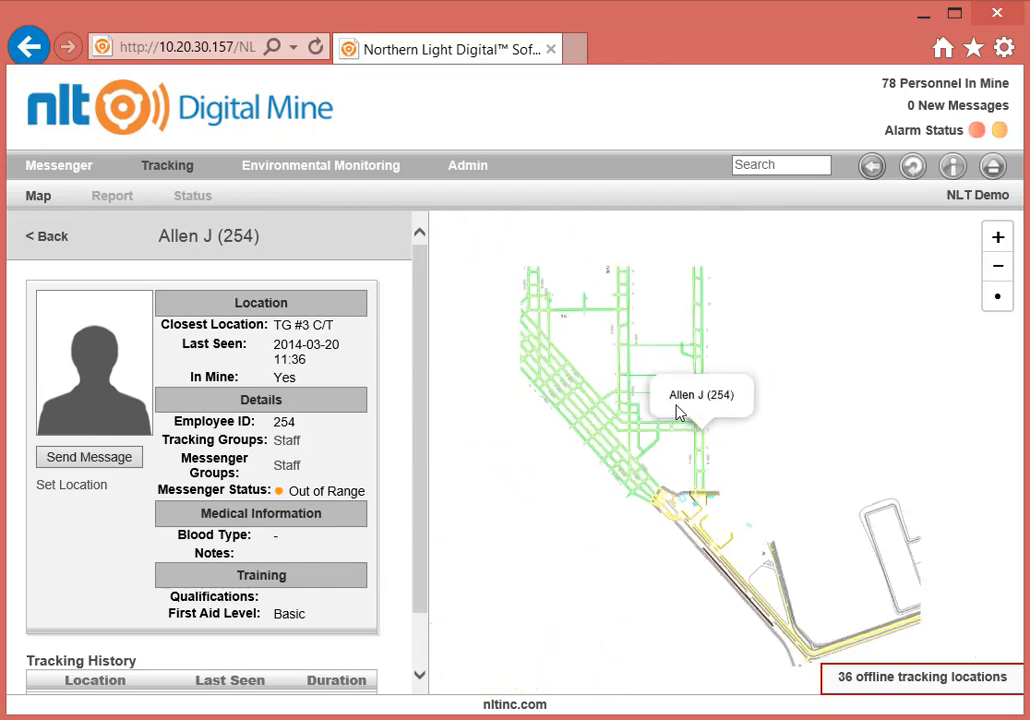
{"action": "scroll", "coordinate": [678, 412], "scroll_direction": "up", "scroll_amount": 2}
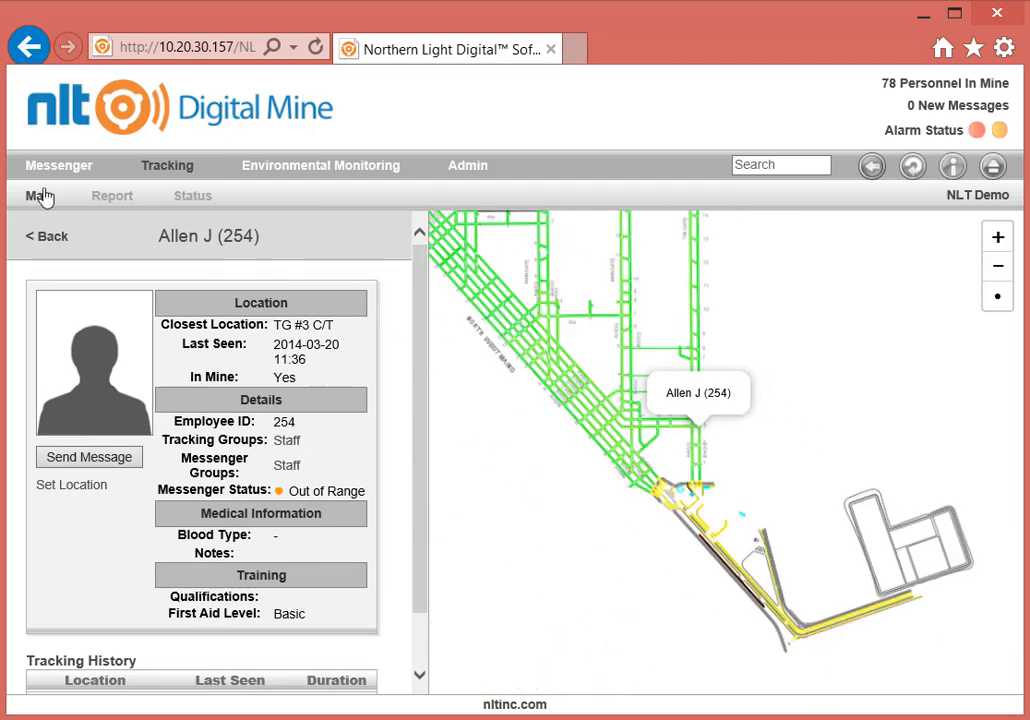
{"action": "left_click", "coordinate": [43, 240]}
Examine how the large personnel cluster in the admin area splits into individual tracking locations at closer range
{"action": "scroll", "coordinate": [609, 430], "scroll_direction": "up", "scroll_amount": 2}
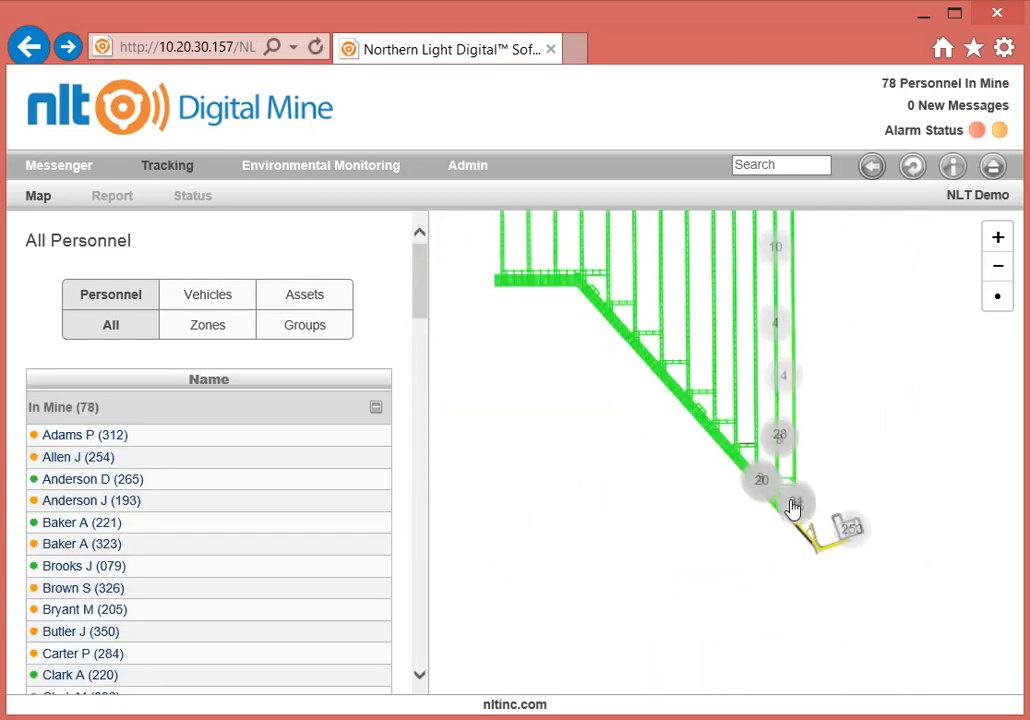
{"action": "left_click_drag", "start_coordinate": [701, 317], "coordinate": [594, 317]}
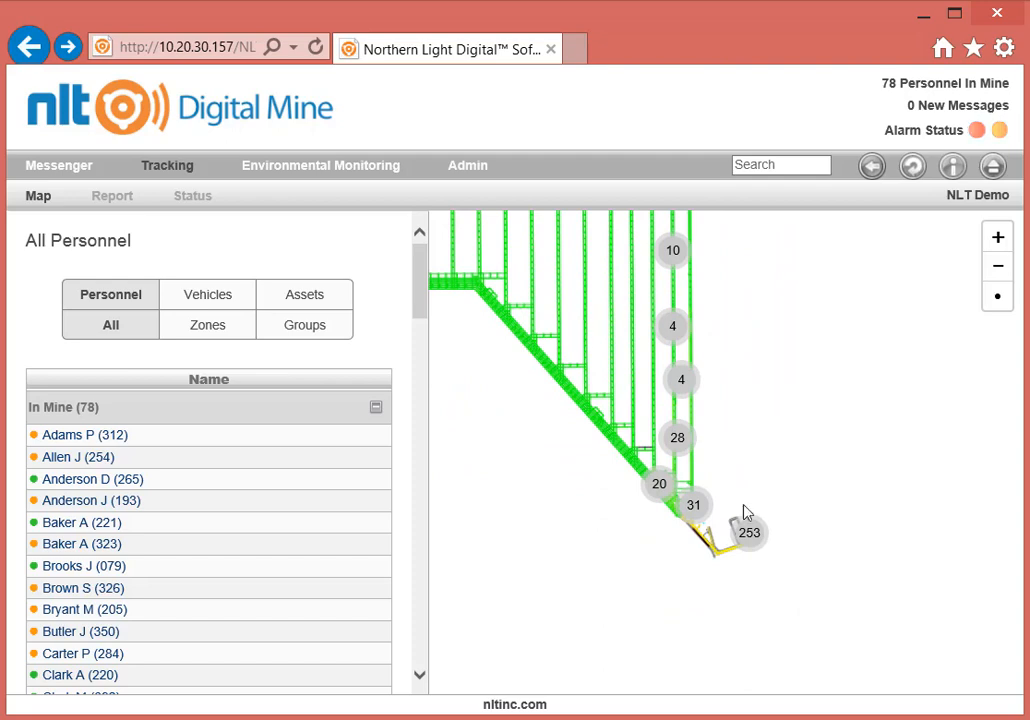
{"action": "scroll", "coordinate": [745, 553], "scroll_direction": "up", "scroll_amount": 5}
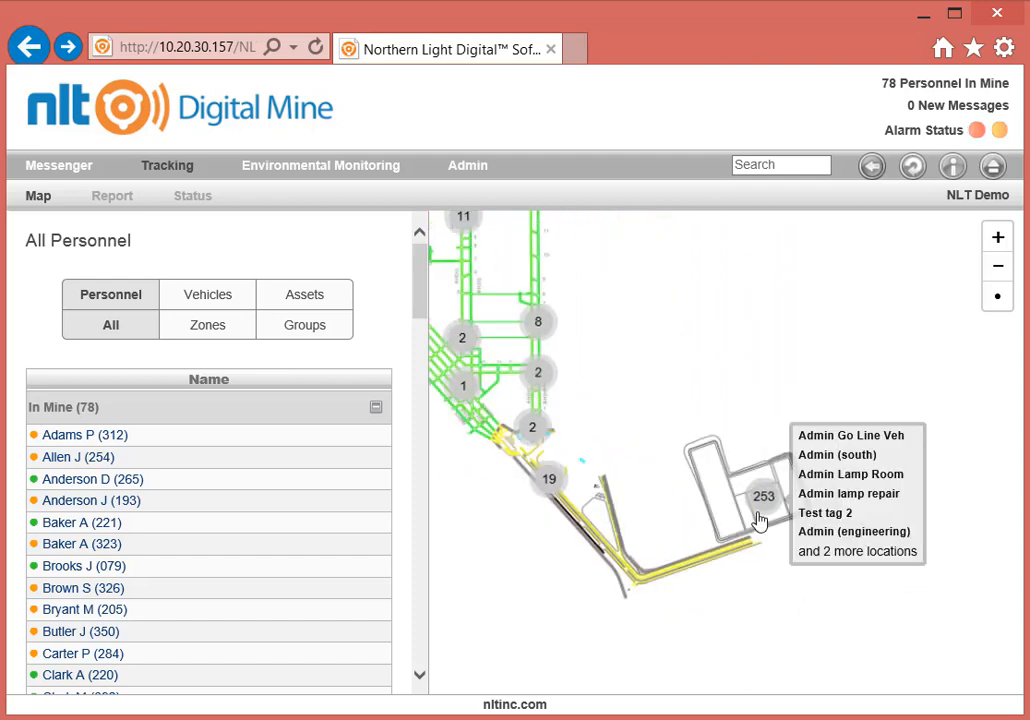
{"action": "scroll", "coordinate": [768, 430], "scroll_direction": "down", "scroll_amount": 3}
{"action": "scroll", "coordinate": [655, 451], "scroll_direction": "up", "scroll_amount": 5}
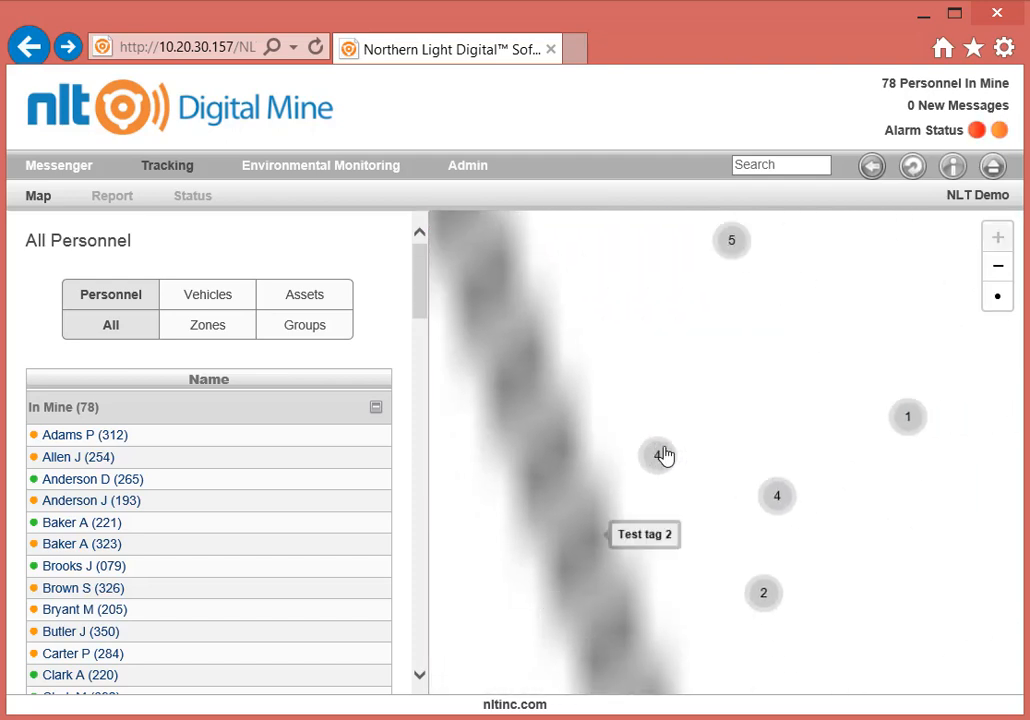
{"action": "scroll", "coordinate": [670, 455], "scroll_direction": "down", "scroll_amount": 3}
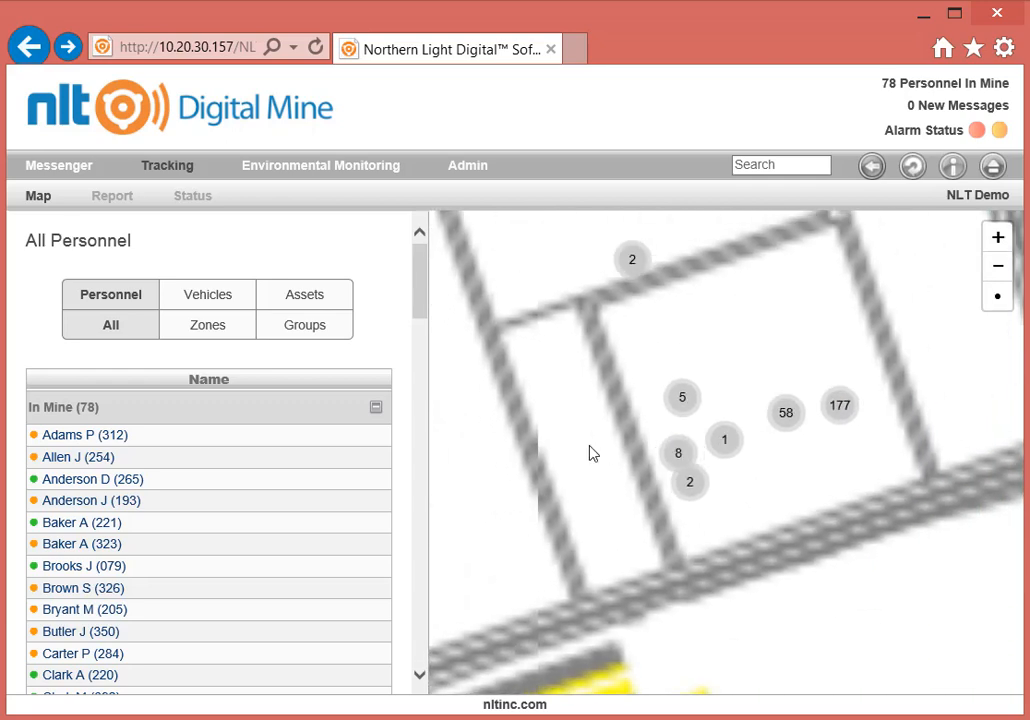
{"action": "scroll", "coordinate": [590, 453], "scroll_direction": "down", "scroll_amount": 1}
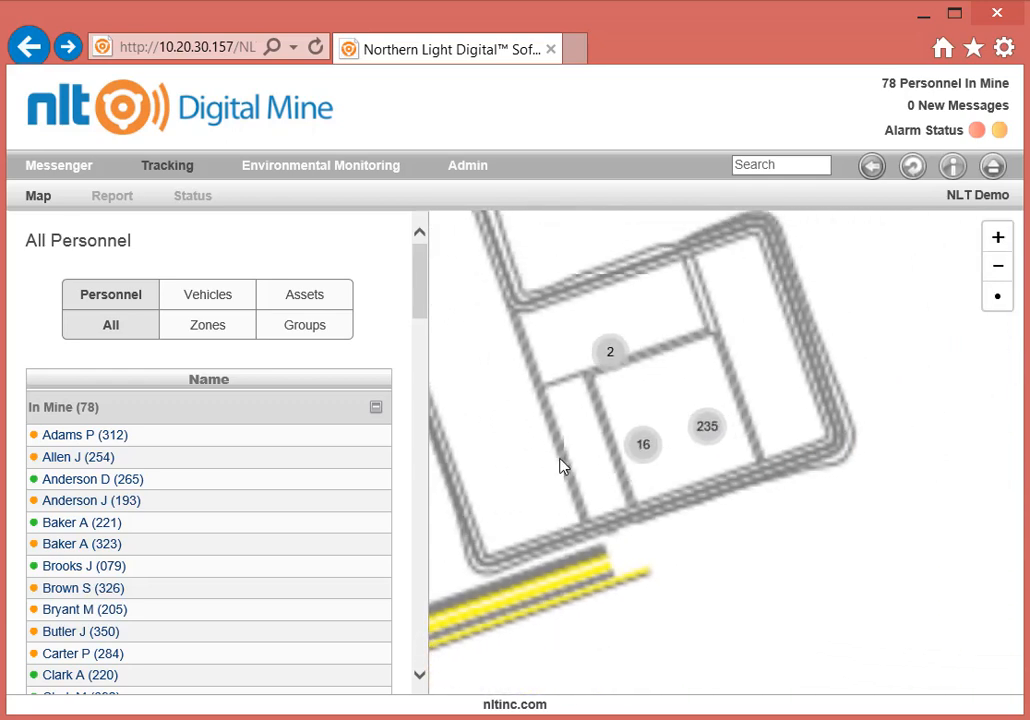
List the personnel in the cluster covering BC CV100 underpass, SubB(CV002) and BCUT WSHOP, and close the list
{"action": "left_click_drag", "start_coordinate": [561, 464], "coordinate": [838, 484]}
{"action": "left_click_drag", "start_coordinate": [533, 478], "coordinate": [805, 518]}
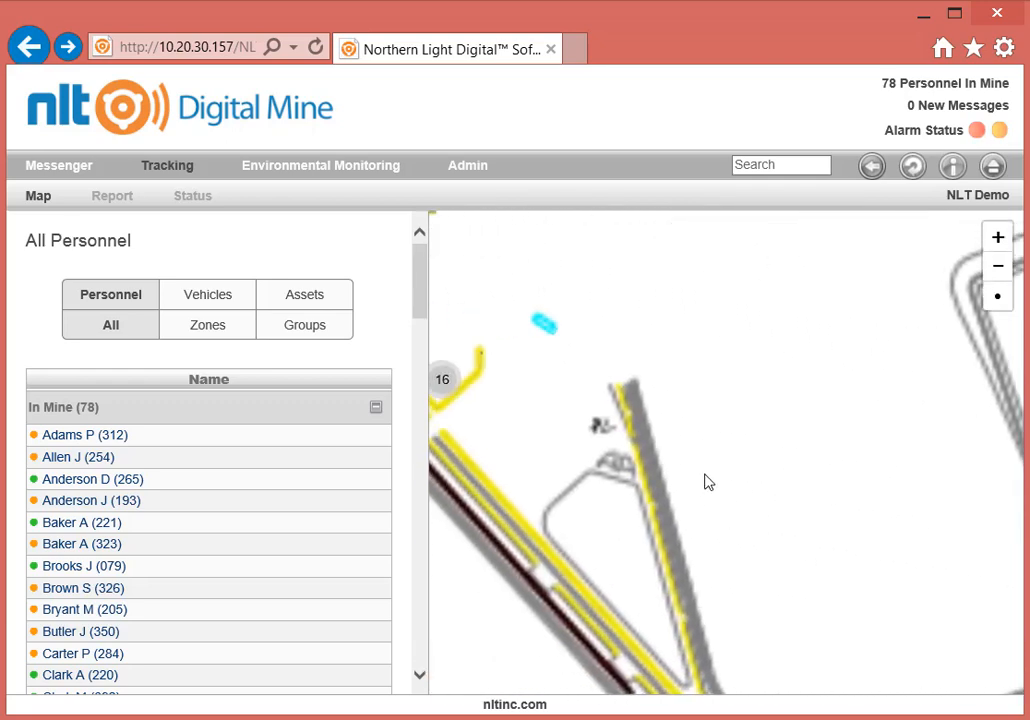
{"action": "scroll", "coordinate": [700, 480], "scroll_direction": "down", "scroll_amount": 1}
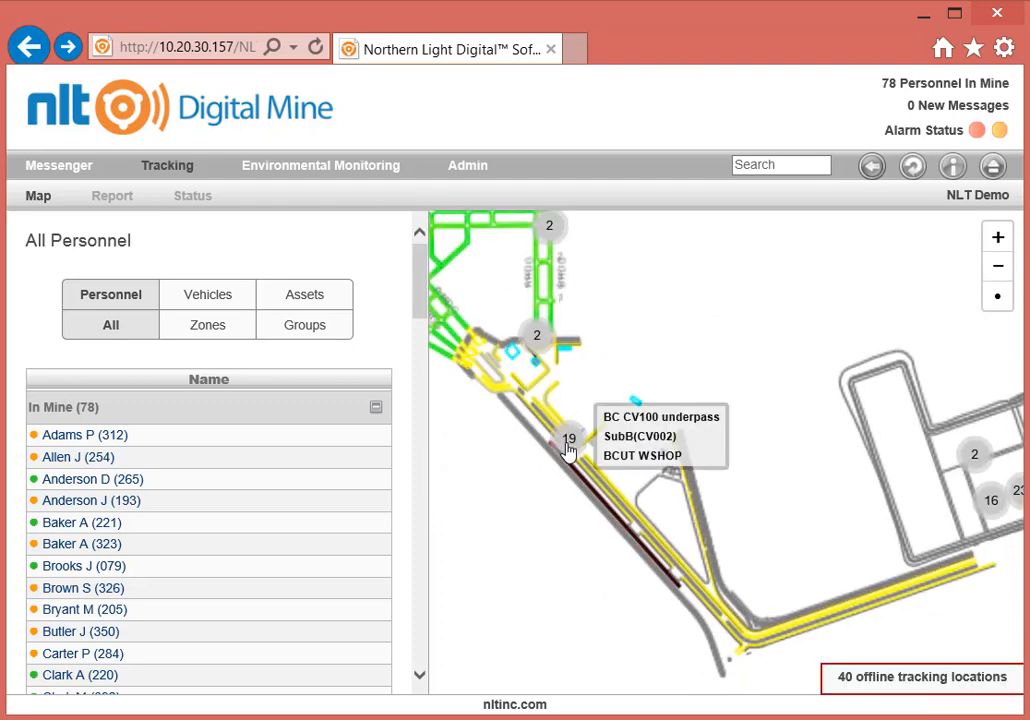
{"action": "left_click", "coordinate": [567, 448]}
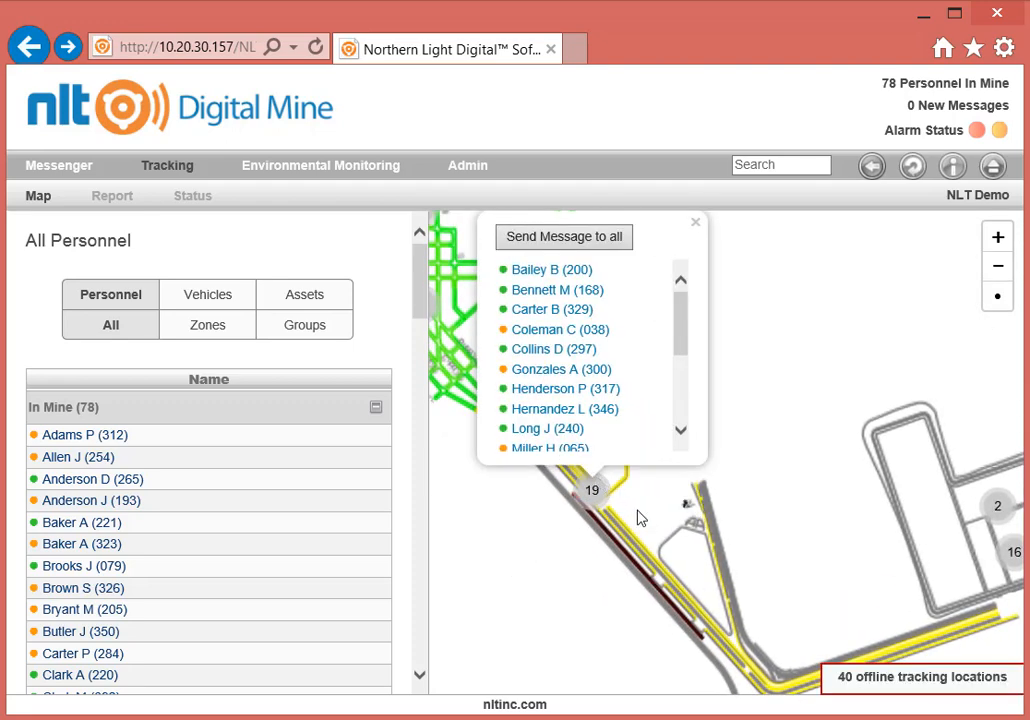
{"action": "left_click", "coordinate": [575, 492]}
Split the underpass and workshop cluster into its three separate markers and view the personnel listed at each one
{"action": "scroll", "coordinate": [577, 515], "scroll_direction": "up", "scroll_amount": 4}
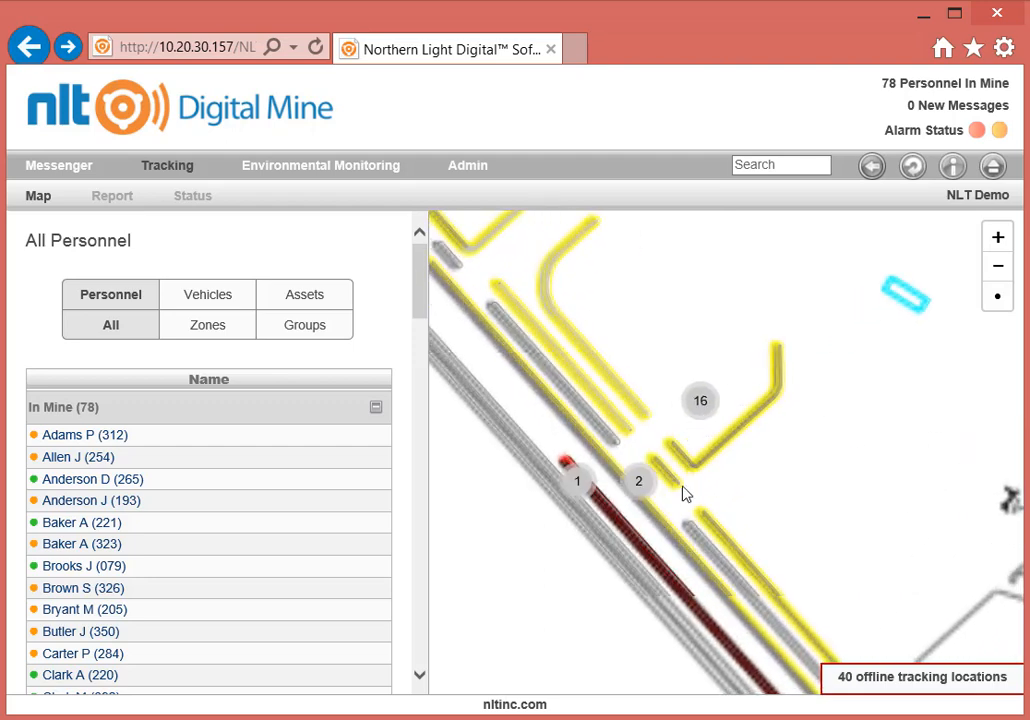
{"action": "scroll", "coordinate": [695, 508], "scroll_direction": "up", "scroll_amount": 1}
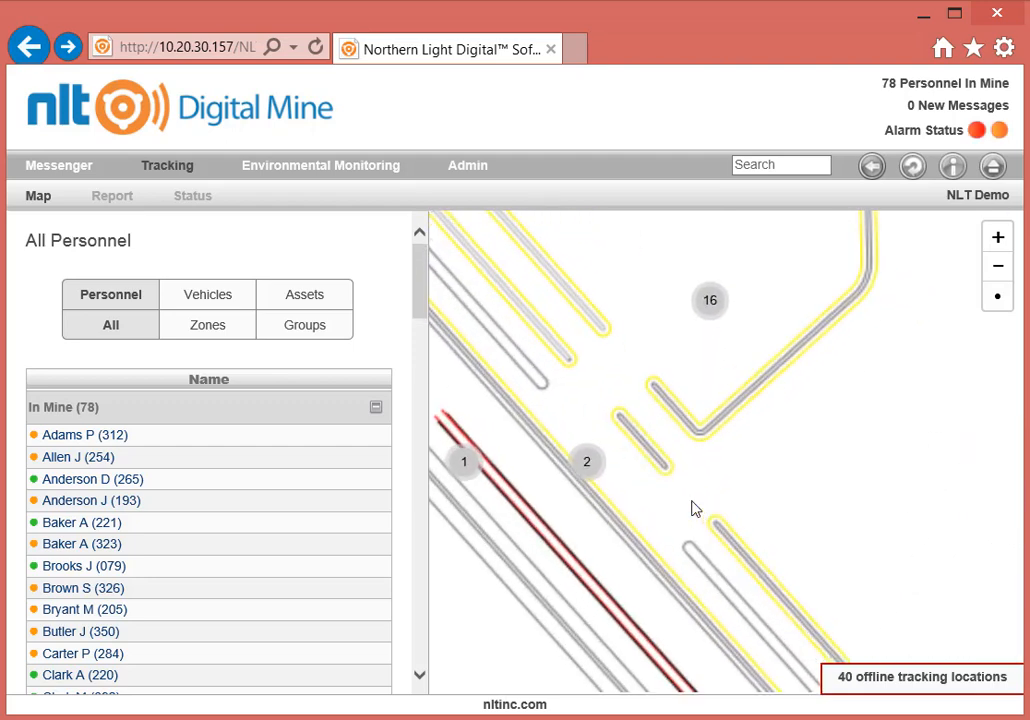
{"action": "left_click", "coordinate": [466, 462]}
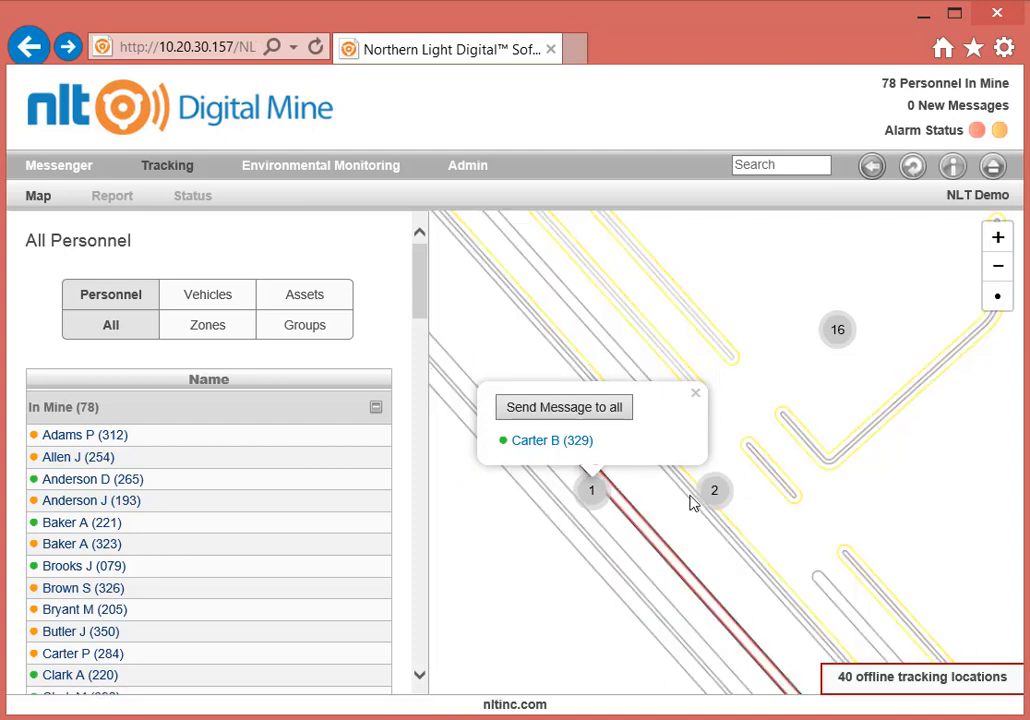
{"action": "left_click", "coordinate": [716, 503]}
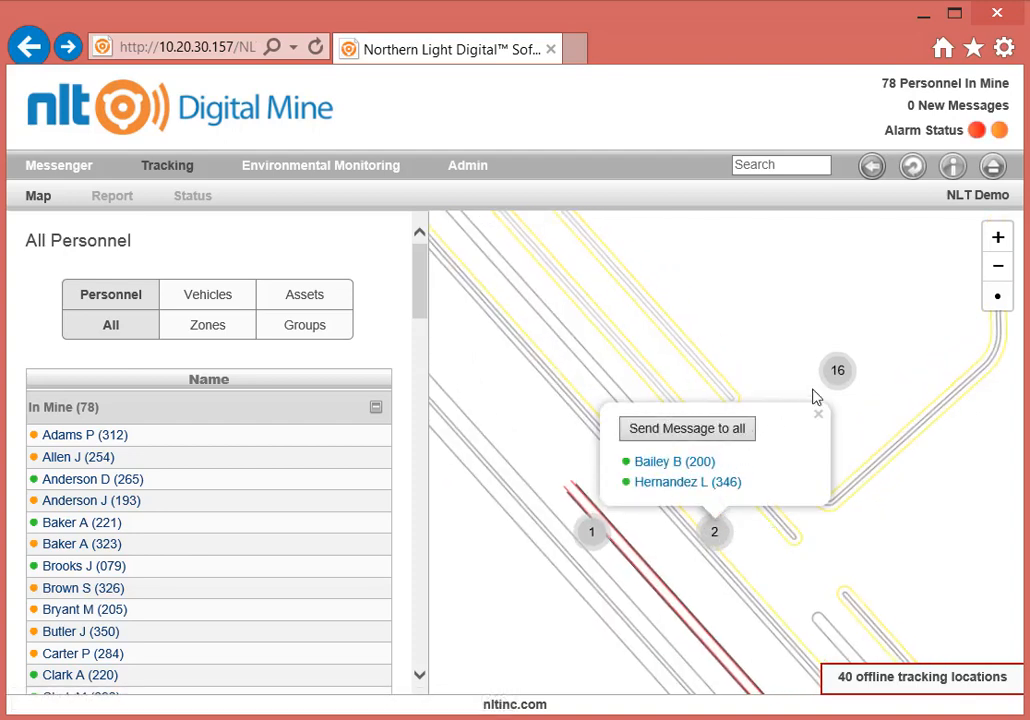
{"action": "left_click", "coordinate": [836, 380]}
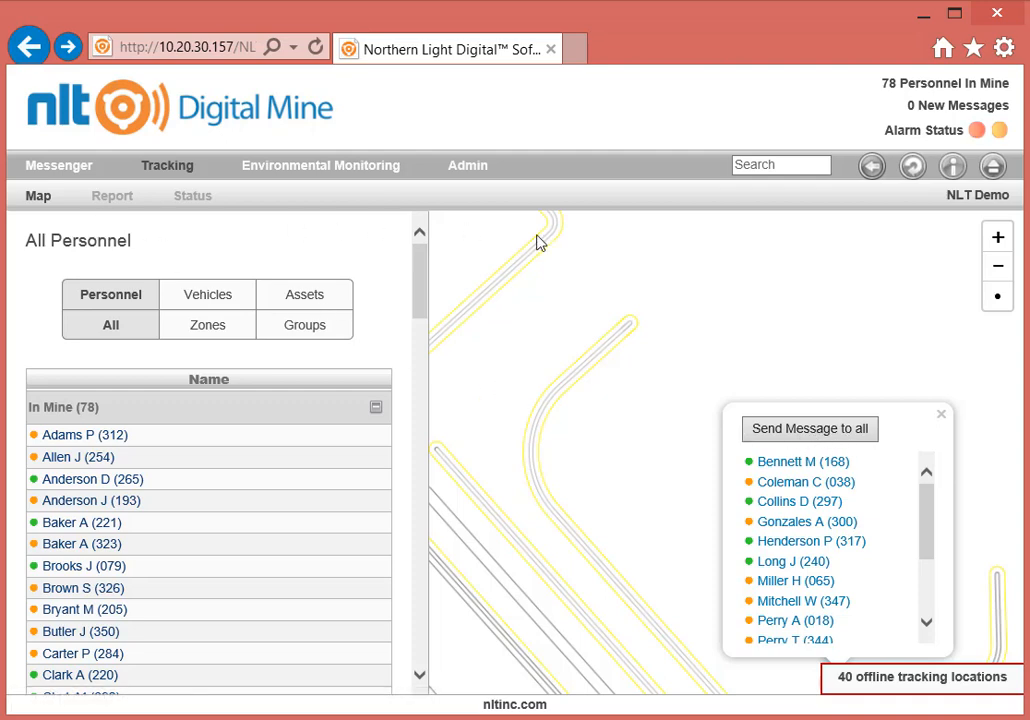
{"action": "left_click", "coordinate": [940, 418]}
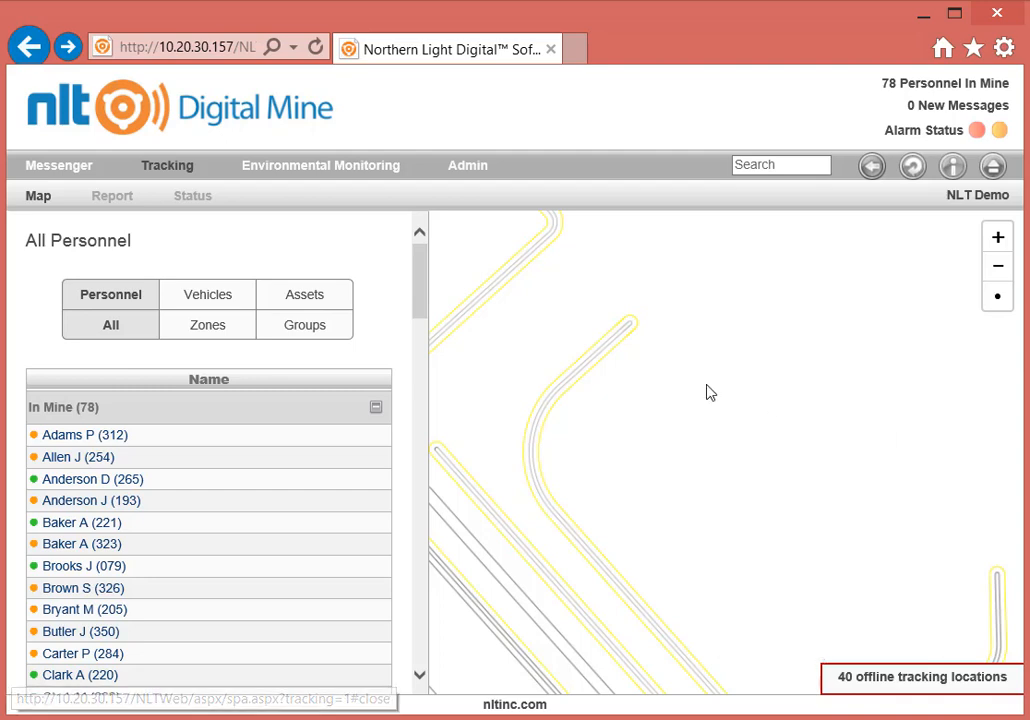
Show all vehicles instead of personnel and examine their markers from the BC CV100 underpass out to the wider mine
{"action": "left_click", "coordinate": [228, 305]}
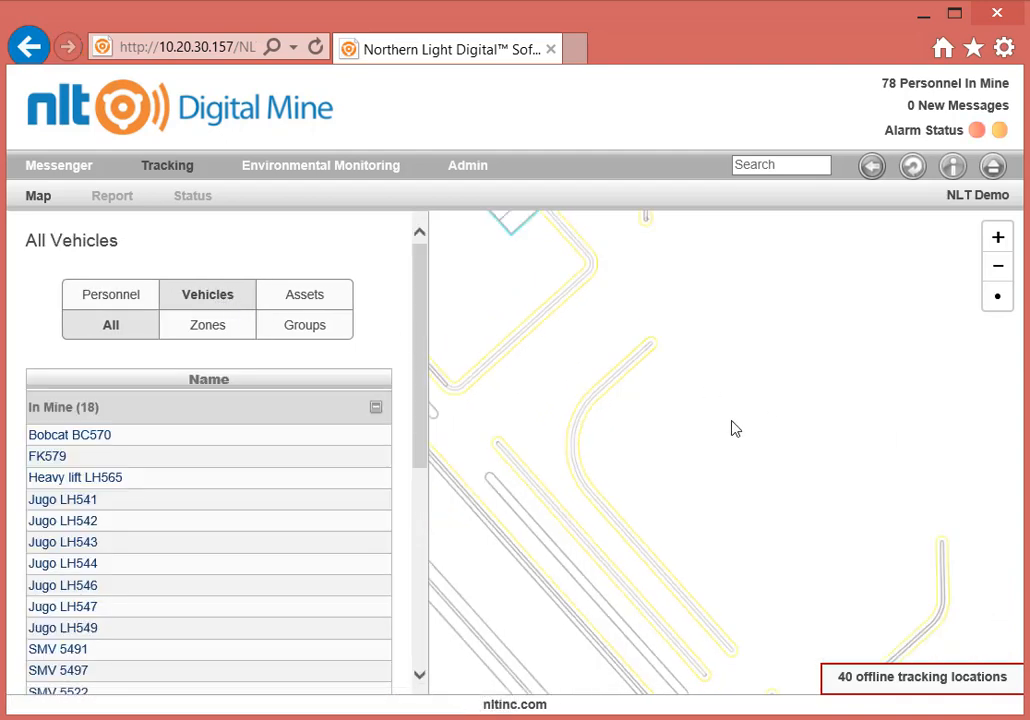
{"action": "scroll", "coordinate": [750, 565], "scroll_direction": "down", "scroll_amount": 2}
{"action": "scroll", "coordinate": [752, 565], "scroll_direction": "up", "scroll_amount": 1}
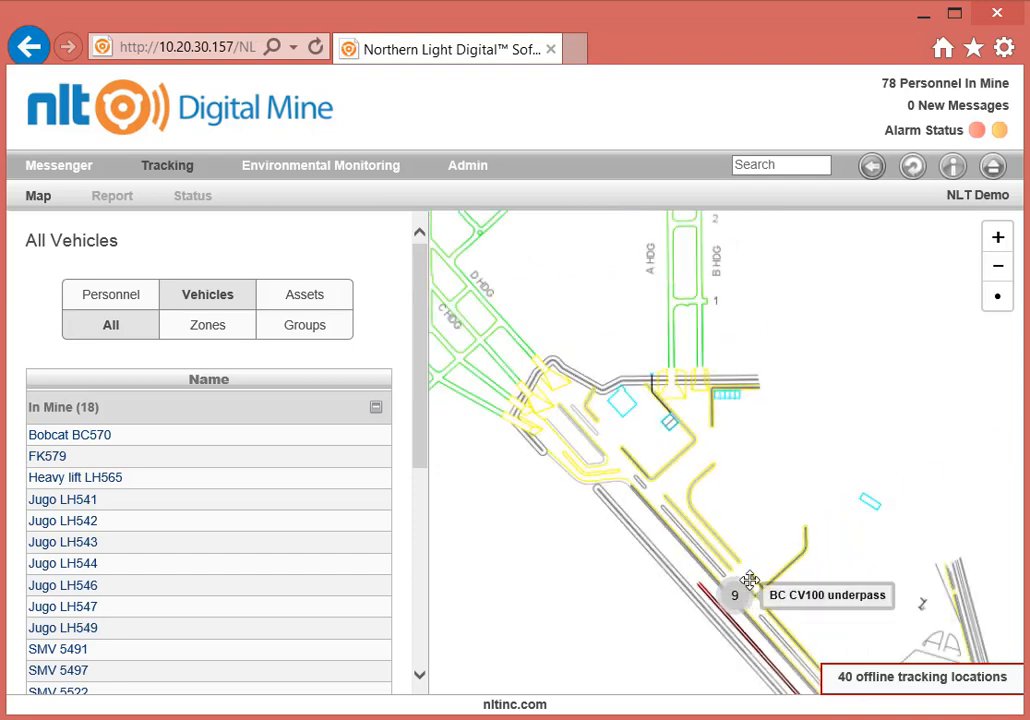
{"action": "left_click_drag", "start_coordinate": [752, 566], "coordinate": [704, 391]}
{"action": "scroll", "coordinate": [851, 471], "scroll_direction": "down", "scroll_amount": 2}
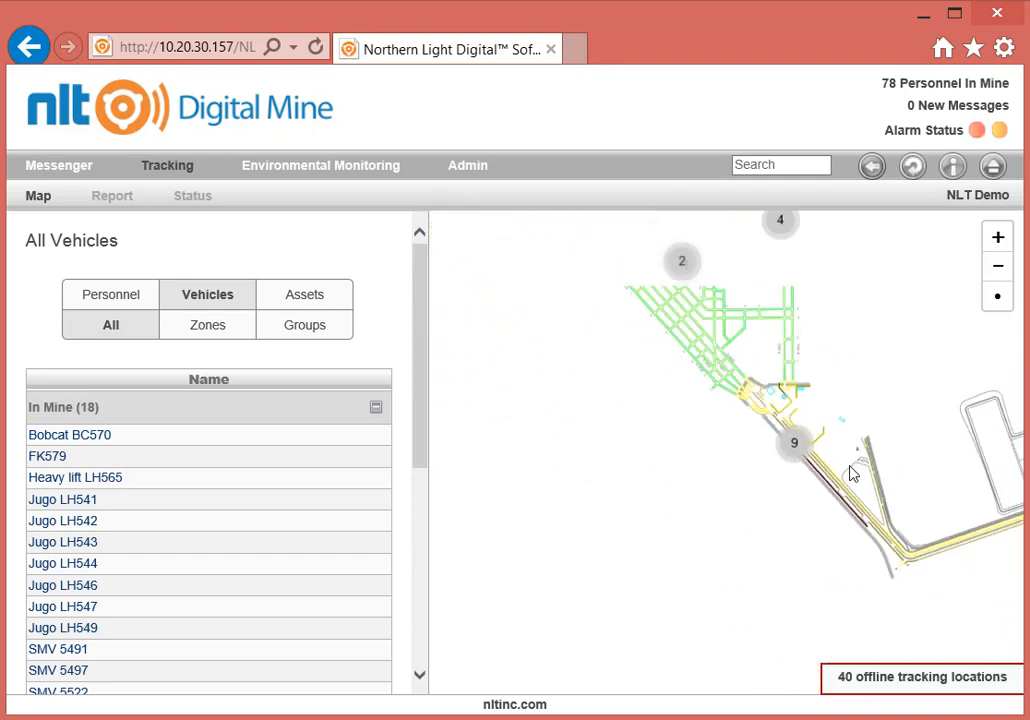
{"action": "mouse_move", "coordinate": [923, 508]}
{"action": "left_mouse_down"}
{"action": "mouse_move", "coordinate": [772, 510]}
{"action": "mouse_move", "coordinate": [760, 533]}
{"action": "left_mouse_up"}
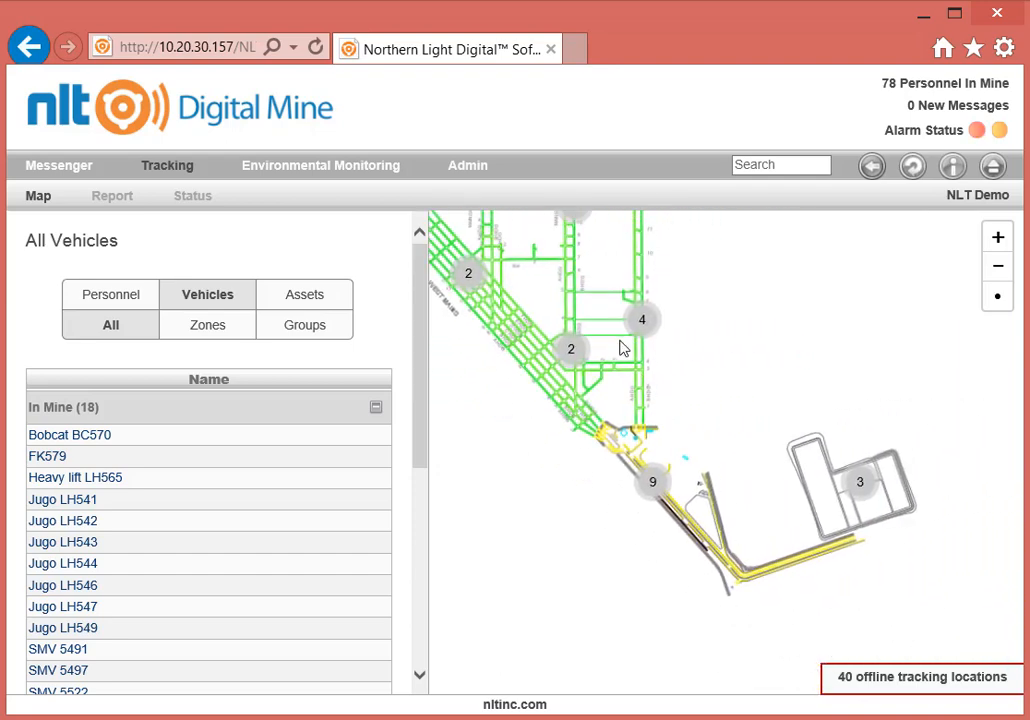
Open the details of vehicle Jugo LH547 from the marker covering MG01 2A C/T and MG01 Tagboard
{"action": "mouse_move", "coordinate": [585, 357]}
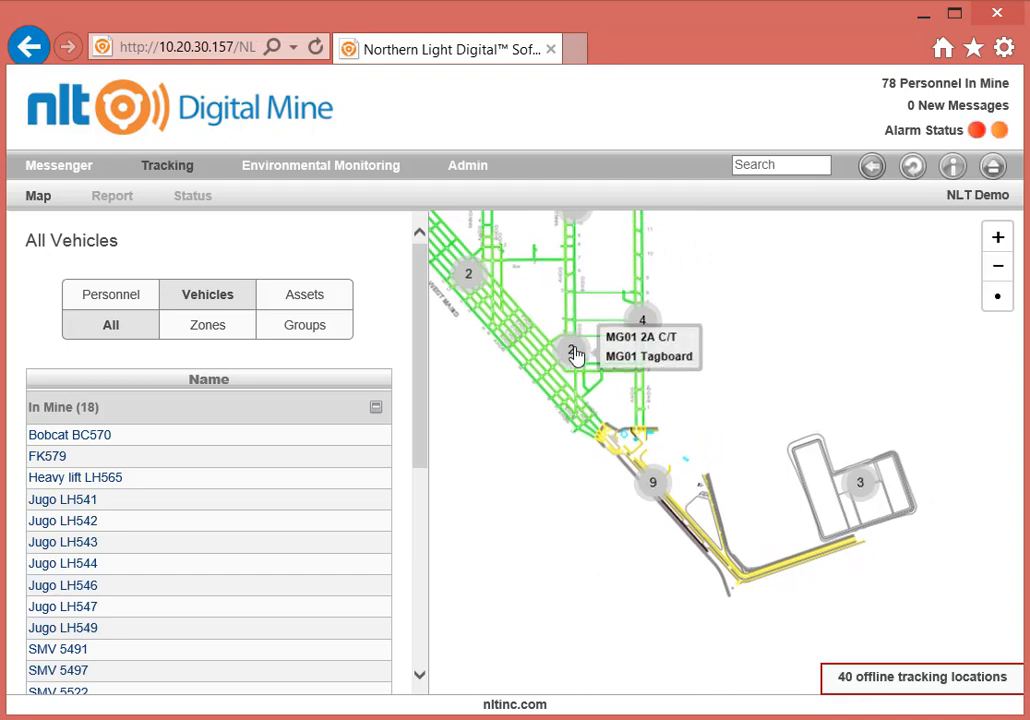
{"action": "left_click", "coordinate": [580, 350]}
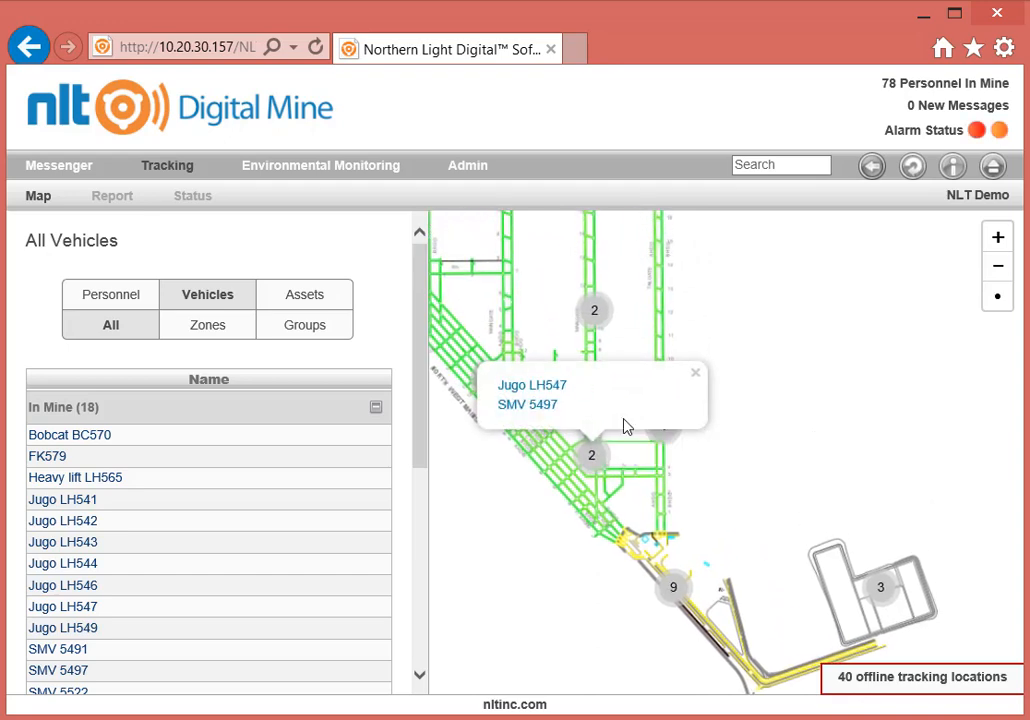
{"action": "left_click", "coordinate": [548, 396]}
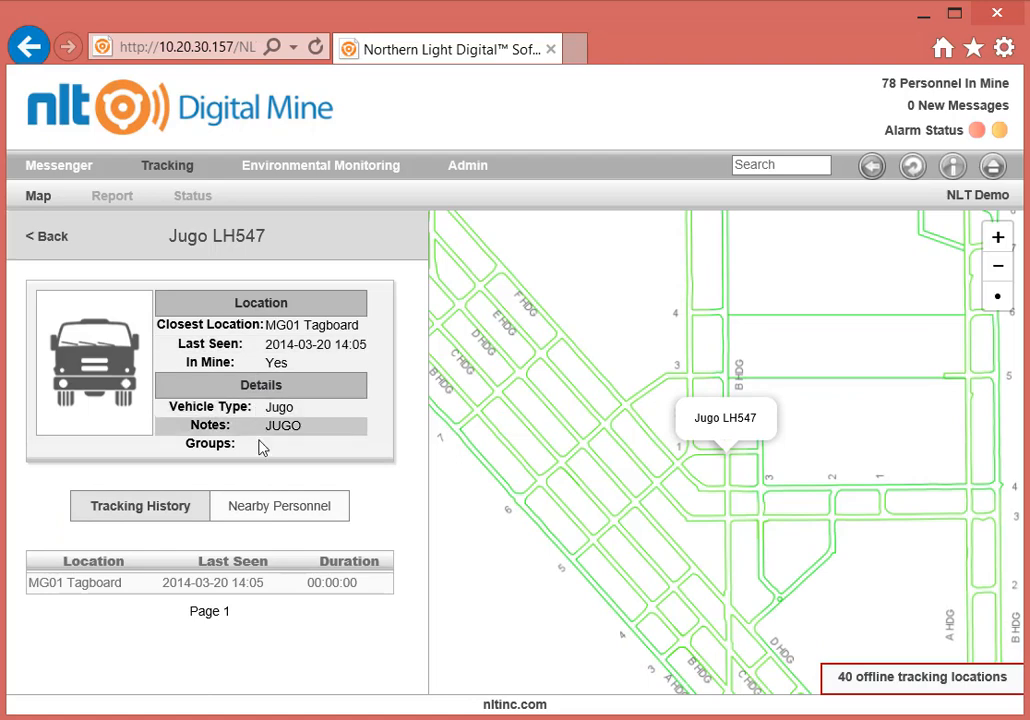
Leave the vehicle's details and show all assets on the tracking map
{"action": "left_click", "coordinate": [50, 238]}
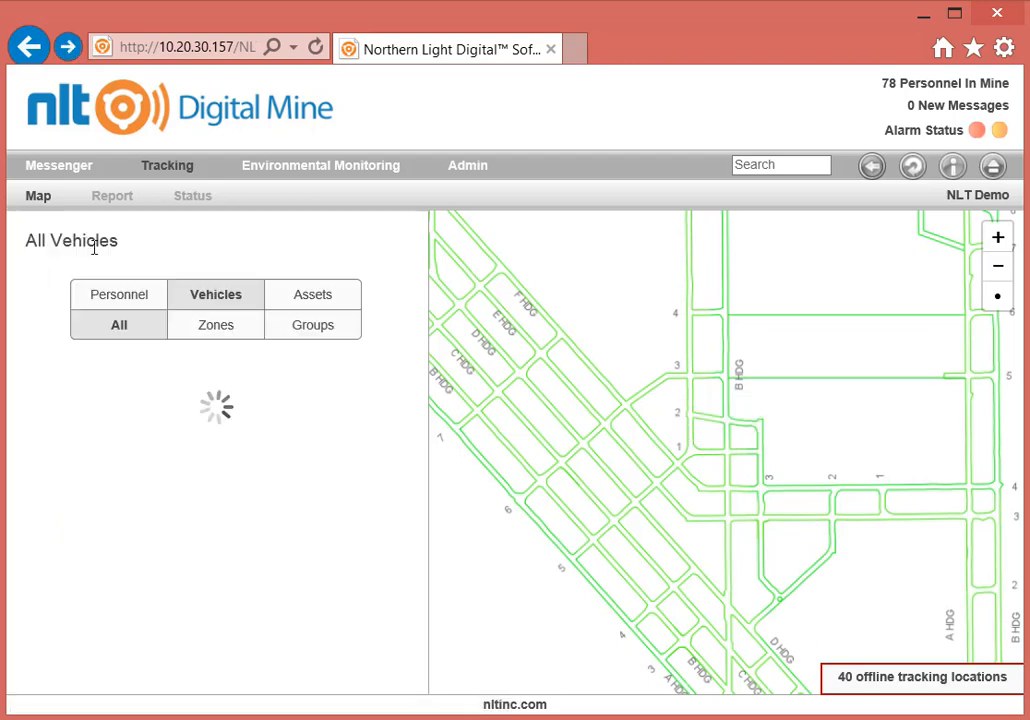
{"action": "left_click", "coordinate": [317, 308]}
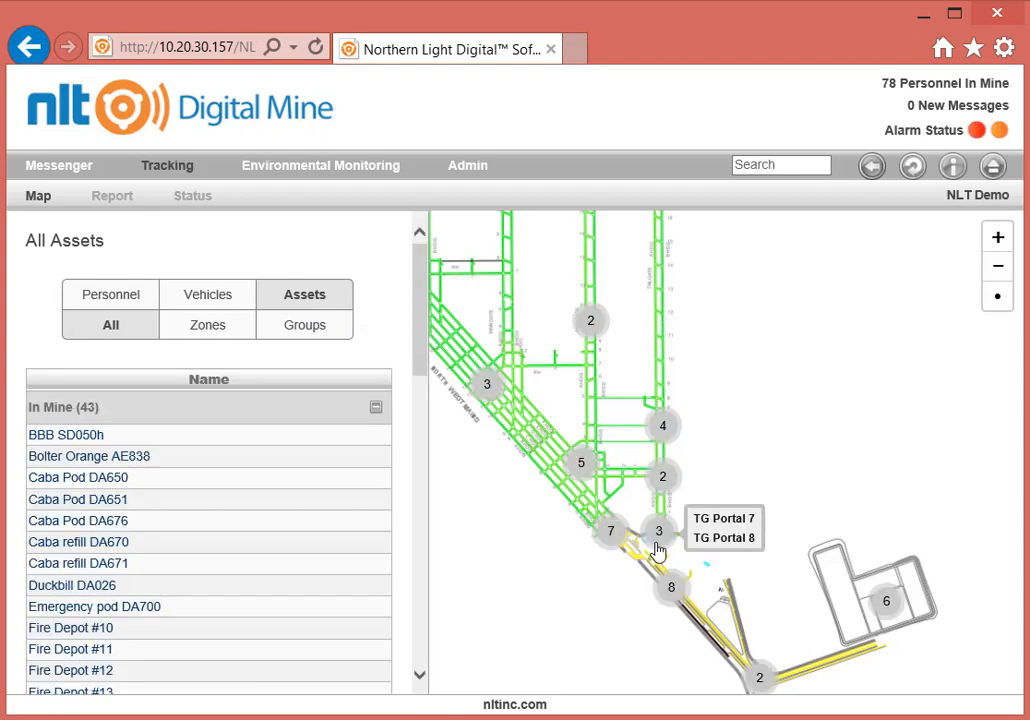
View the details of asset Duckbill DA026 from the marker covering MG01 AL4 and MG01 Tagboard, and return to all assets
{"action": "left_click", "coordinate": [577, 467]}
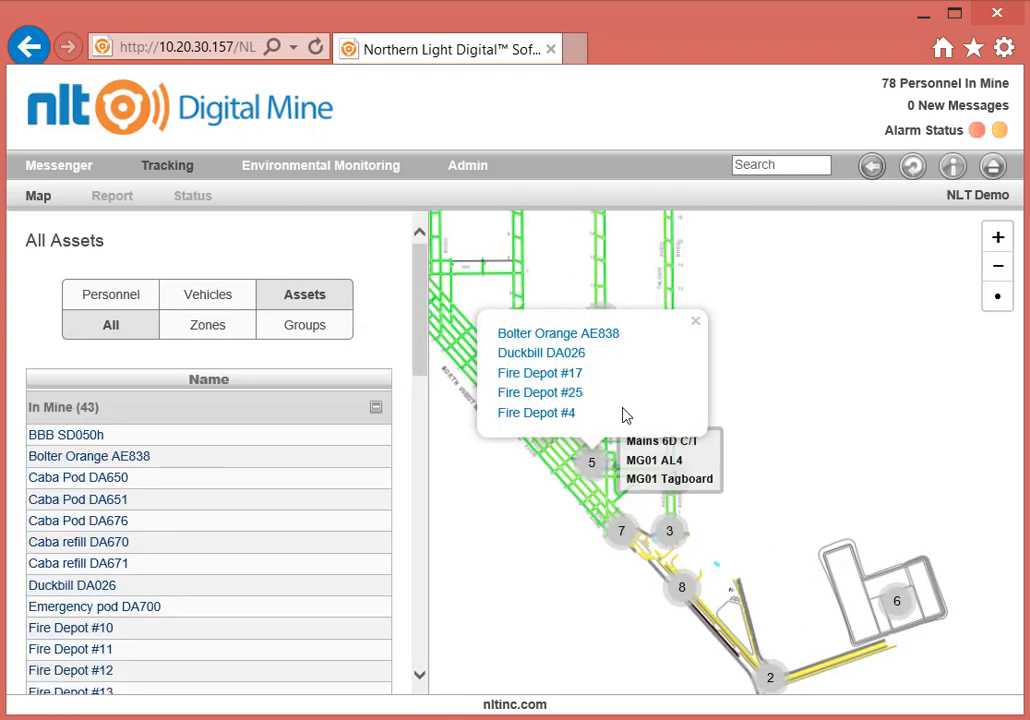
{"action": "left_click", "coordinate": [531, 356]}
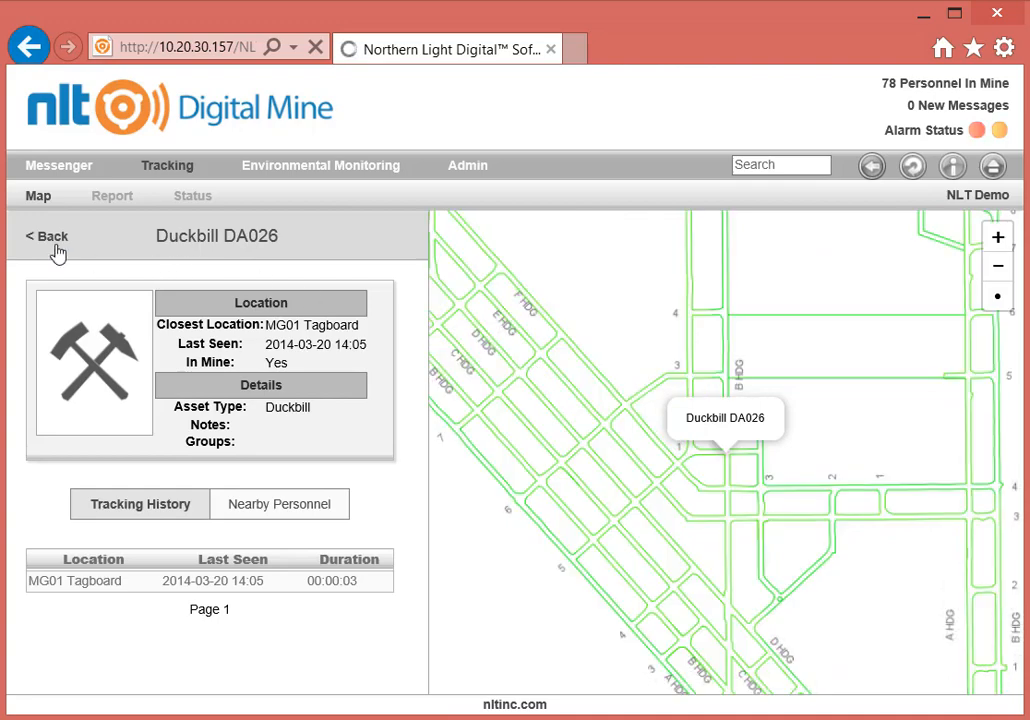
{"action": "left_click", "coordinate": [49, 240]}
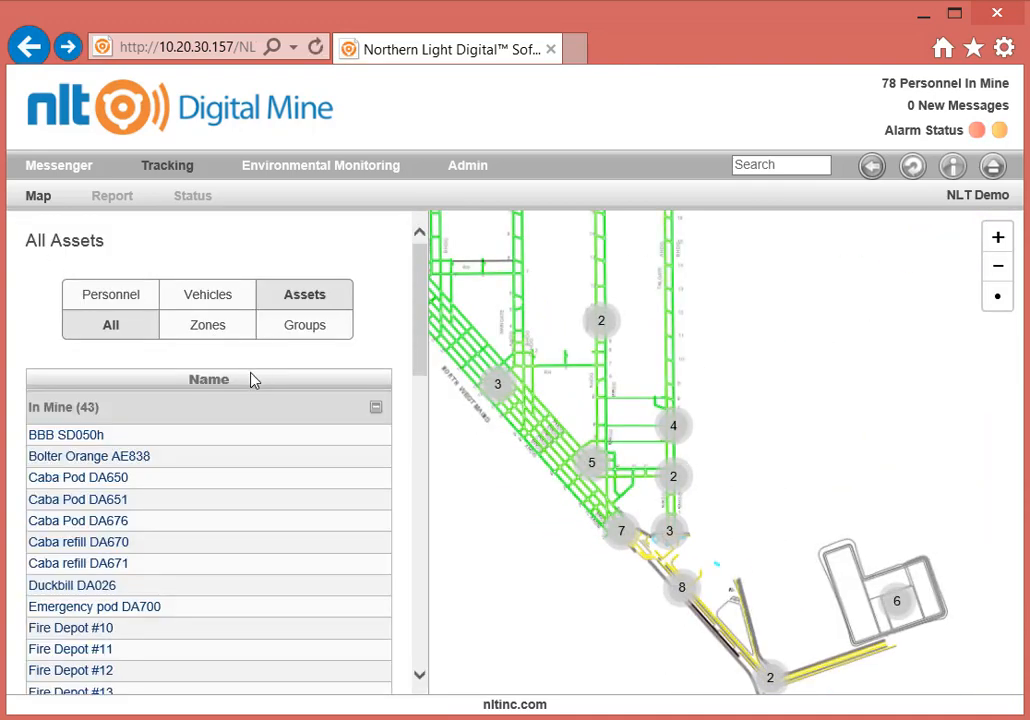
List the assets by zone, view the details of Duckbill DA028 in the Admin zone, and return to the zone list
{"action": "left_click", "coordinate": [208, 329]}
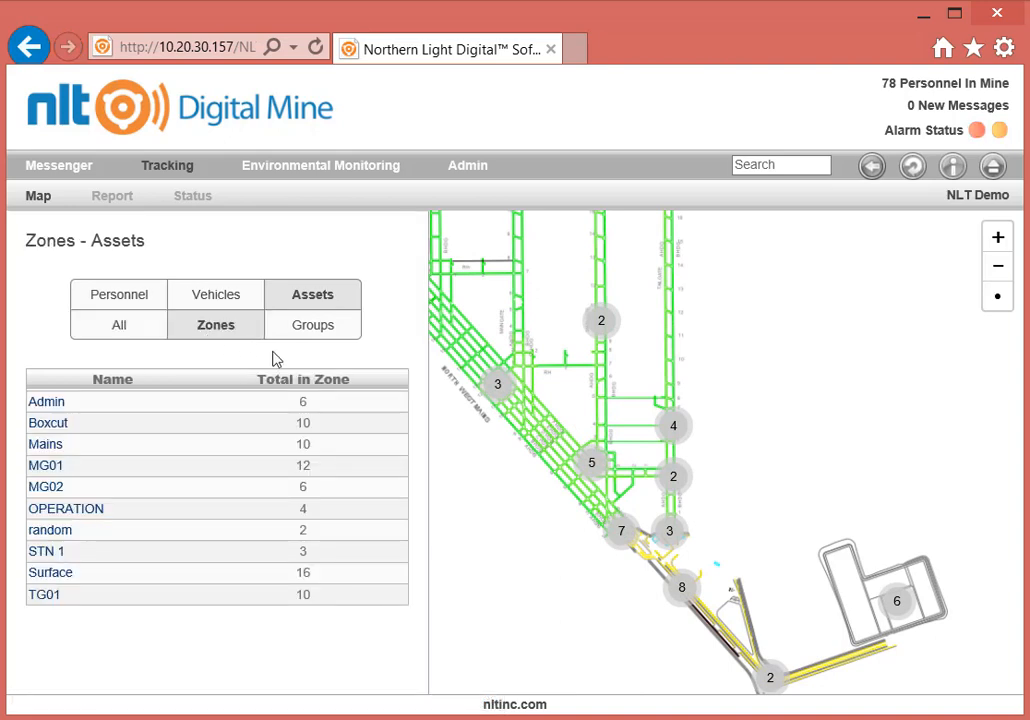
{"action": "scroll", "coordinate": [648, 494], "scroll_direction": "down", "scroll_amount": 1}
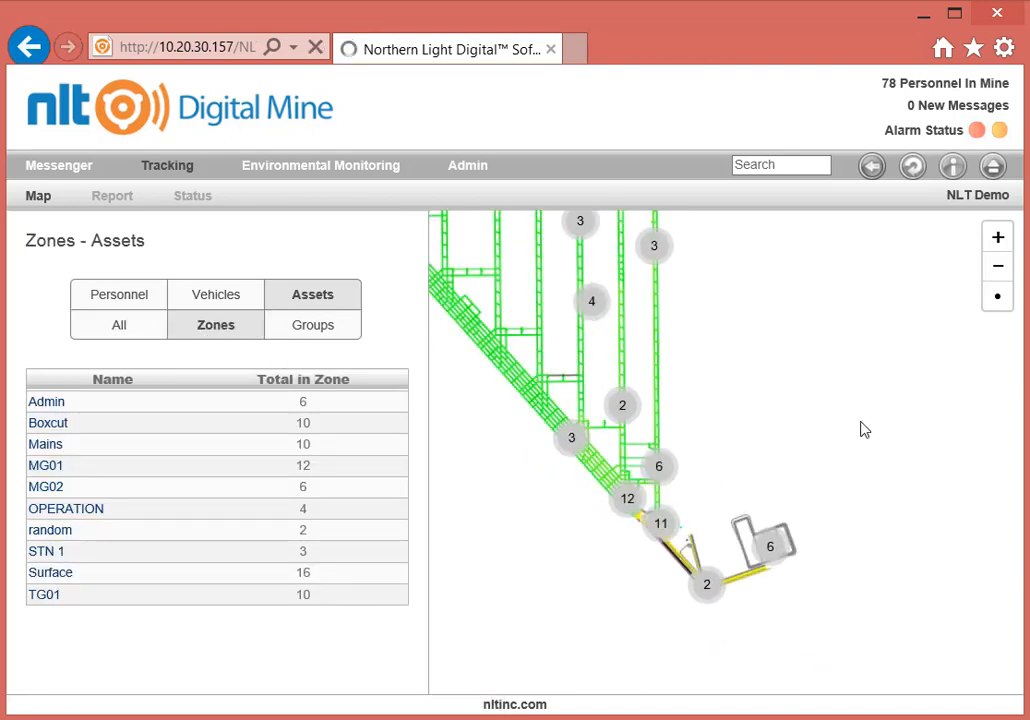
{"action": "left_click", "coordinate": [40, 403]}
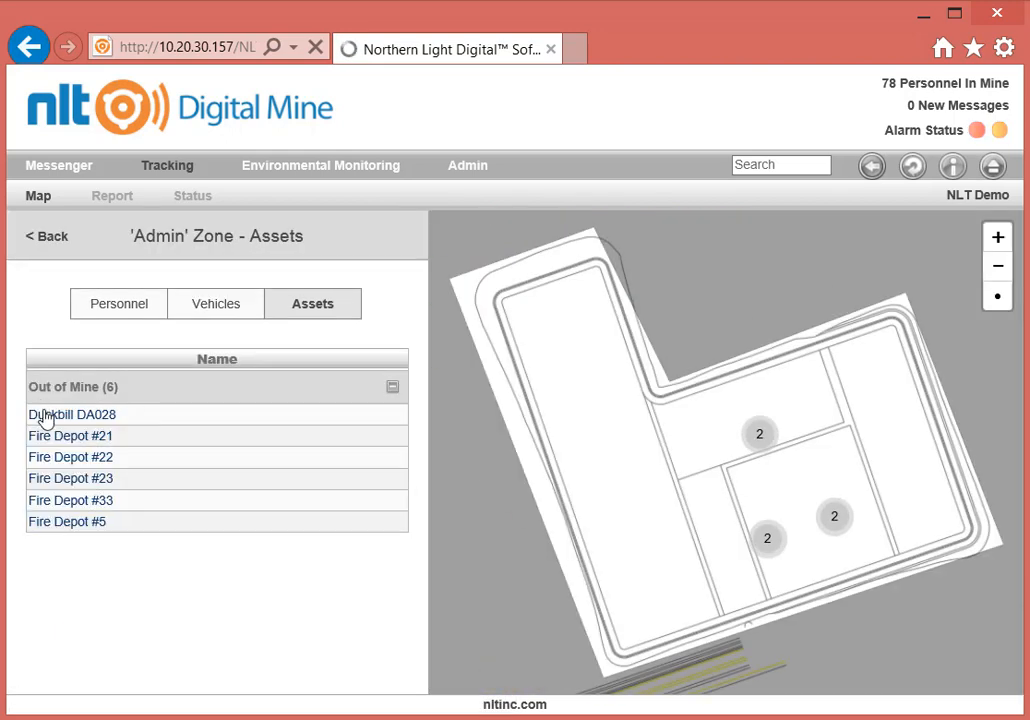
{"action": "mouse_move", "coordinate": [61, 418]}
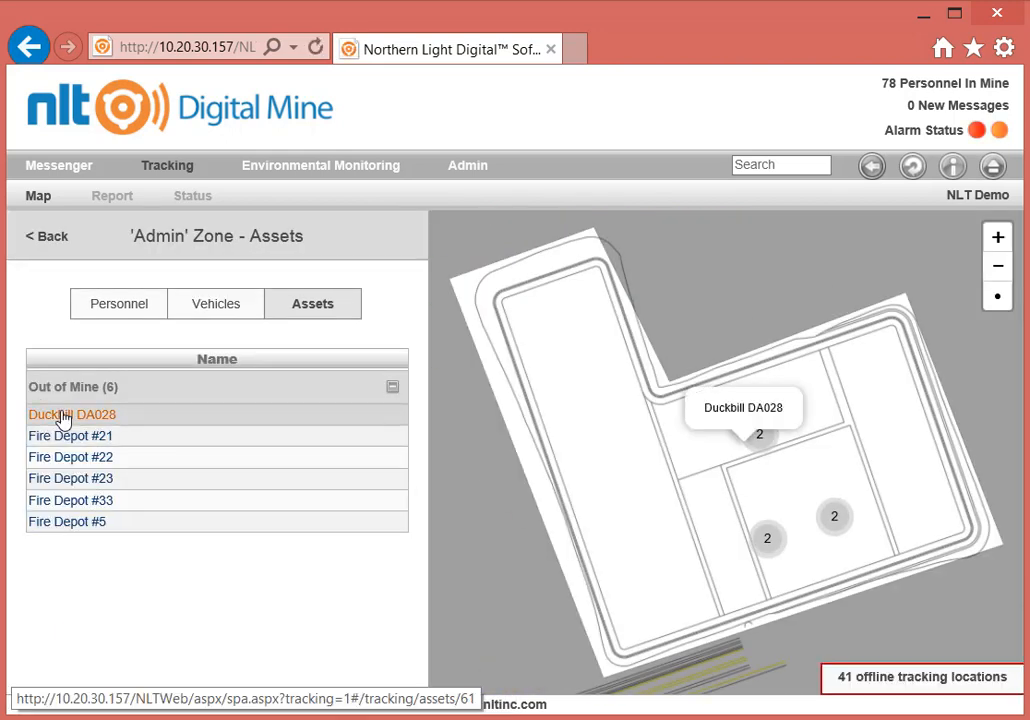
{"action": "left_click", "coordinate": [63, 418]}
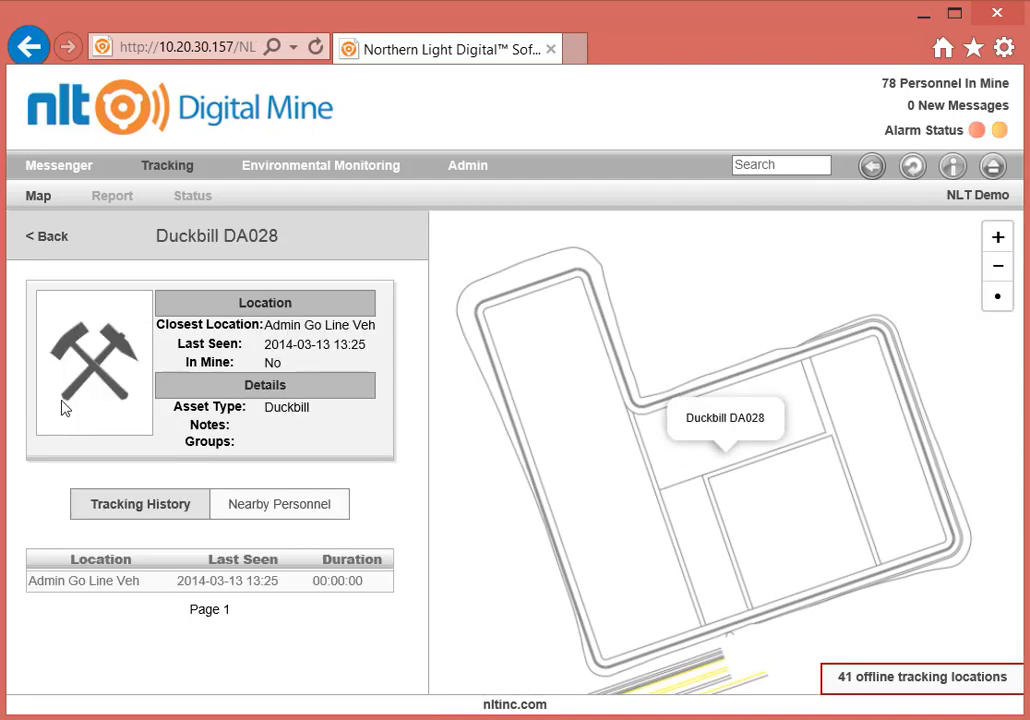
{"action": "left_click", "coordinate": [47, 238]}
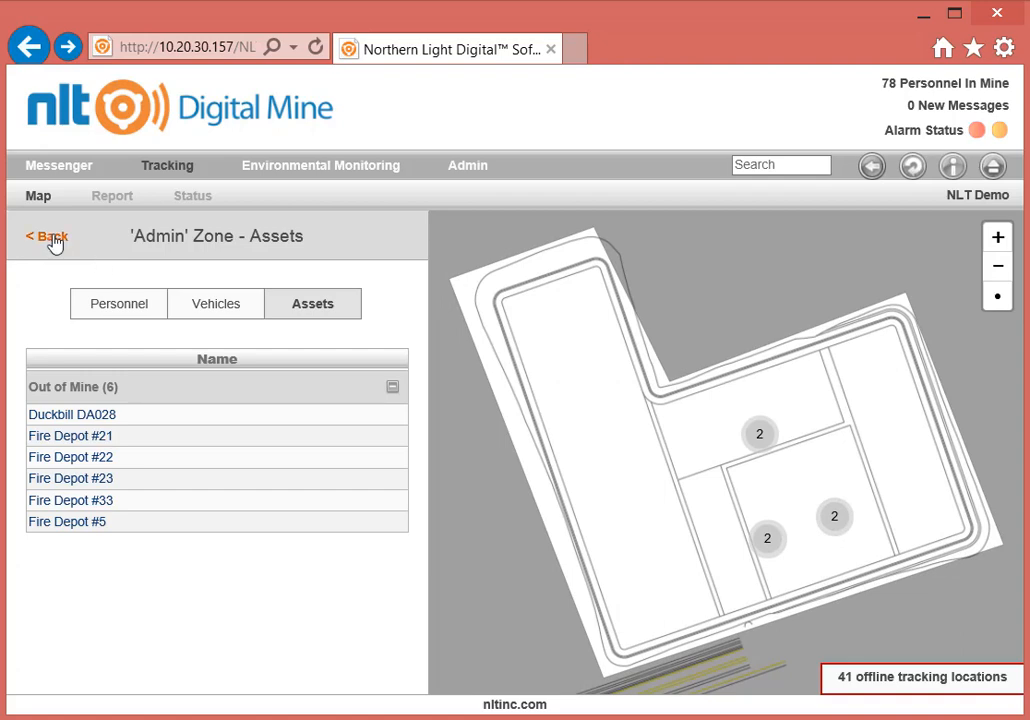
{"action": "left_click", "coordinate": [50, 239]}
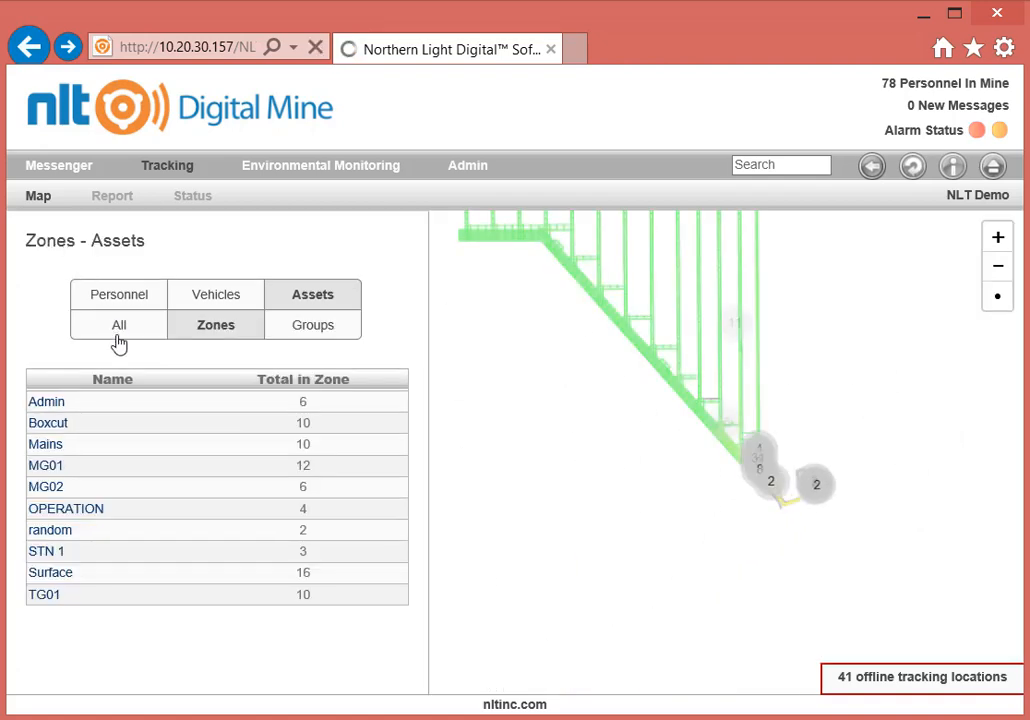
View the assets in the MG01 and Surface zones in turn, and switch the list to asset groups
{"action": "left_click", "coordinate": [47, 466]}
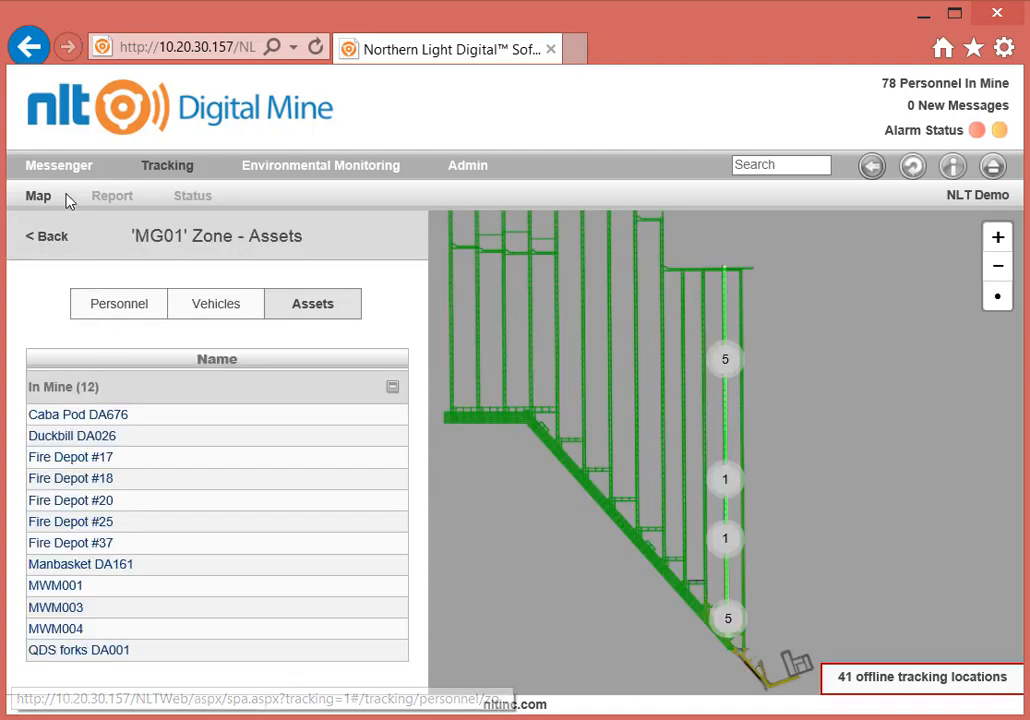
{"action": "left_click", "coordinate": [32, 242]}
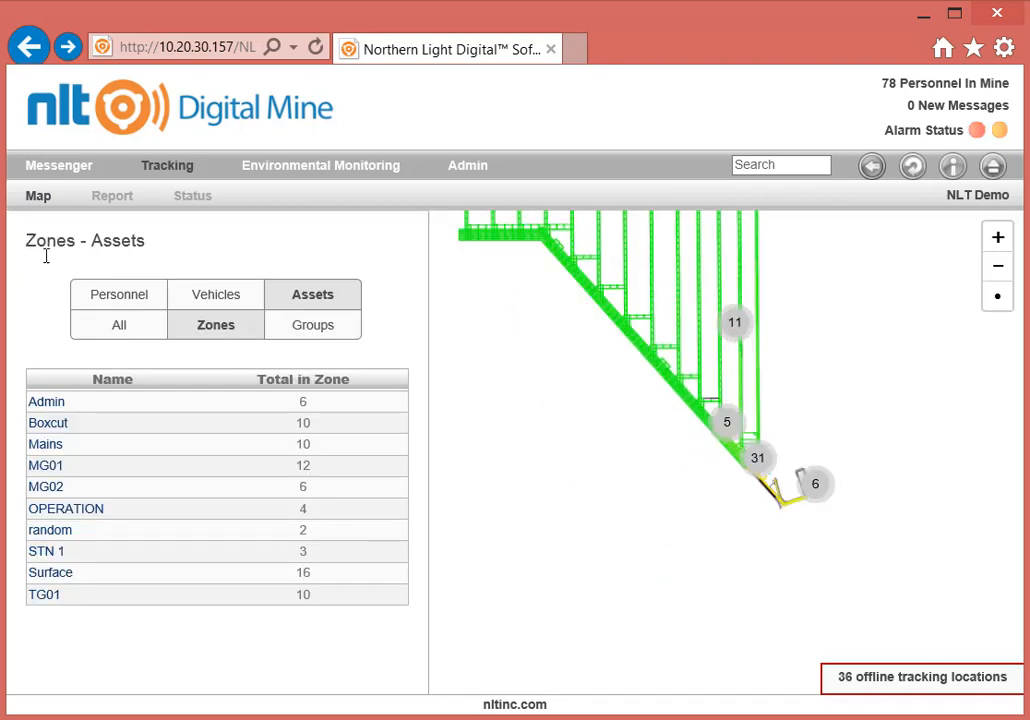
{"action": "left_click", "coordinate": [62, 576]}
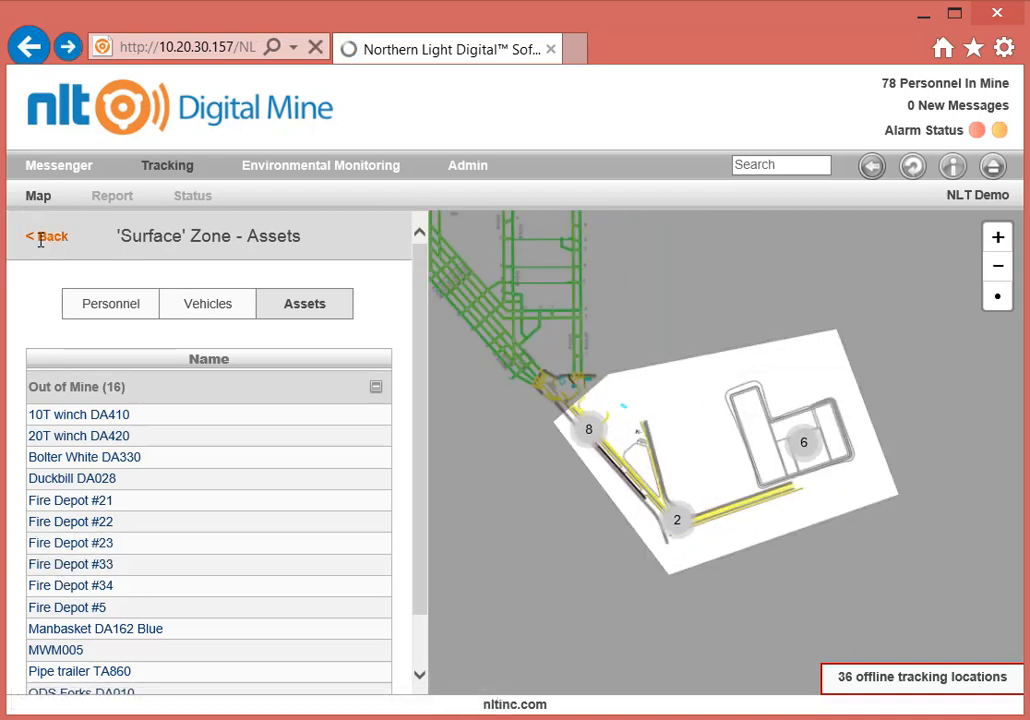
{"action": "left_click", "coordinate": [45, 237]}
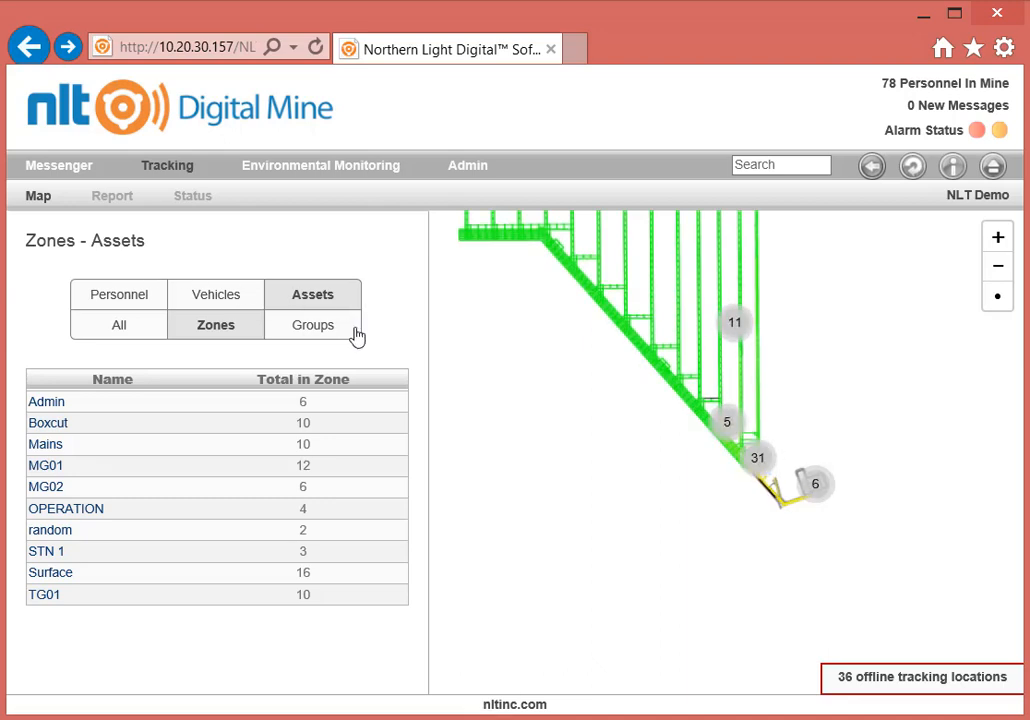
{"action": "left_click", "coordinate": [314, 326]}
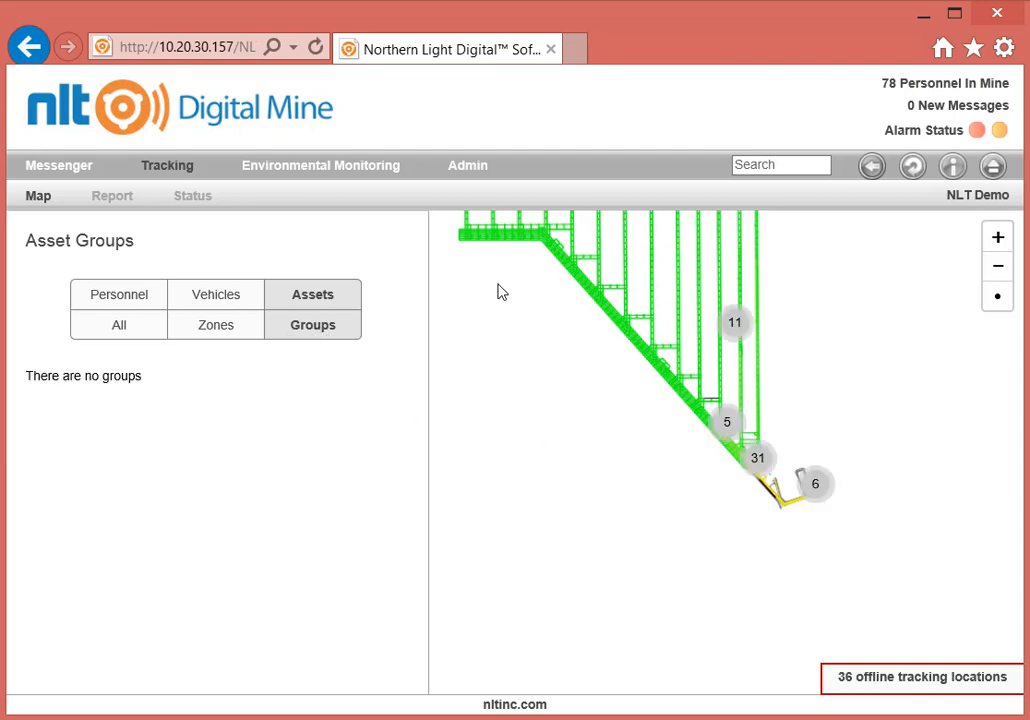
Run the Current Overview tracking report for all personnel, both in and out of the mine, across all groups and zones
{"action": "left_click", "coordinate": [112, 196]}
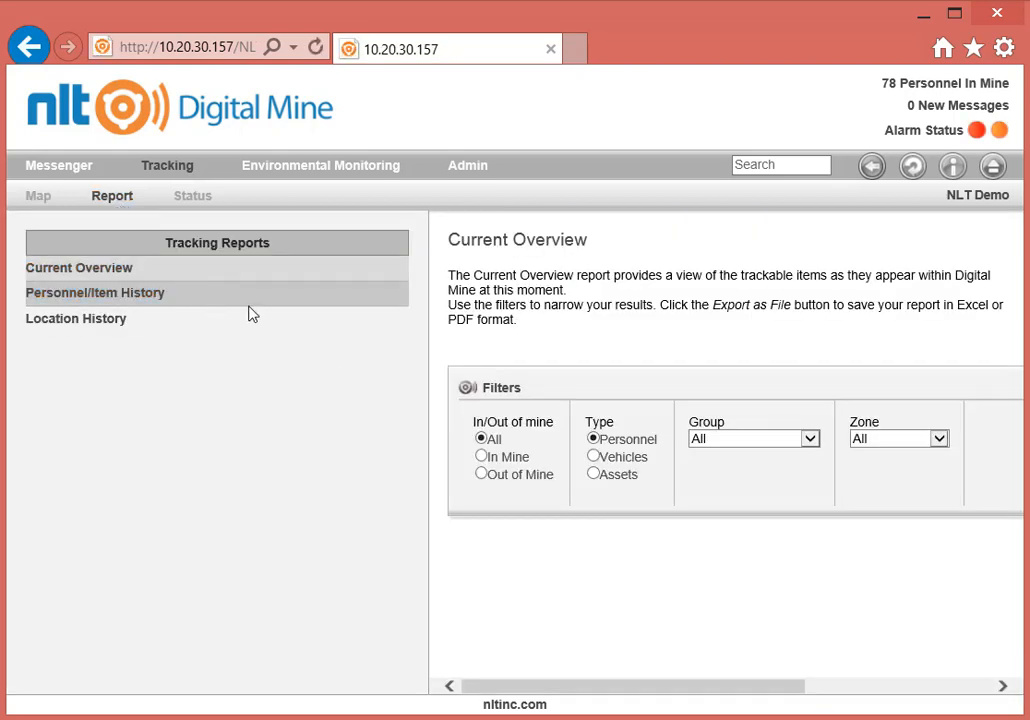
{"action": "left_click", "coordinate": [516, 462]}
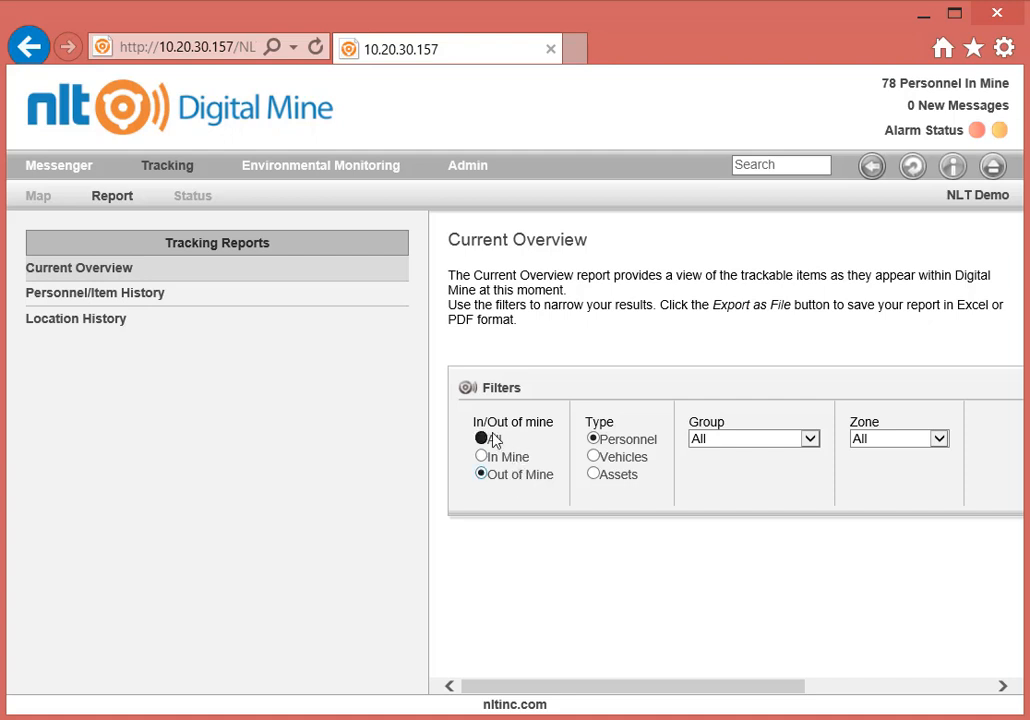
{"action": "left_click", "coordinate": [493, 440]}
{"action": "left_click", "coordinate": [916, 686]}
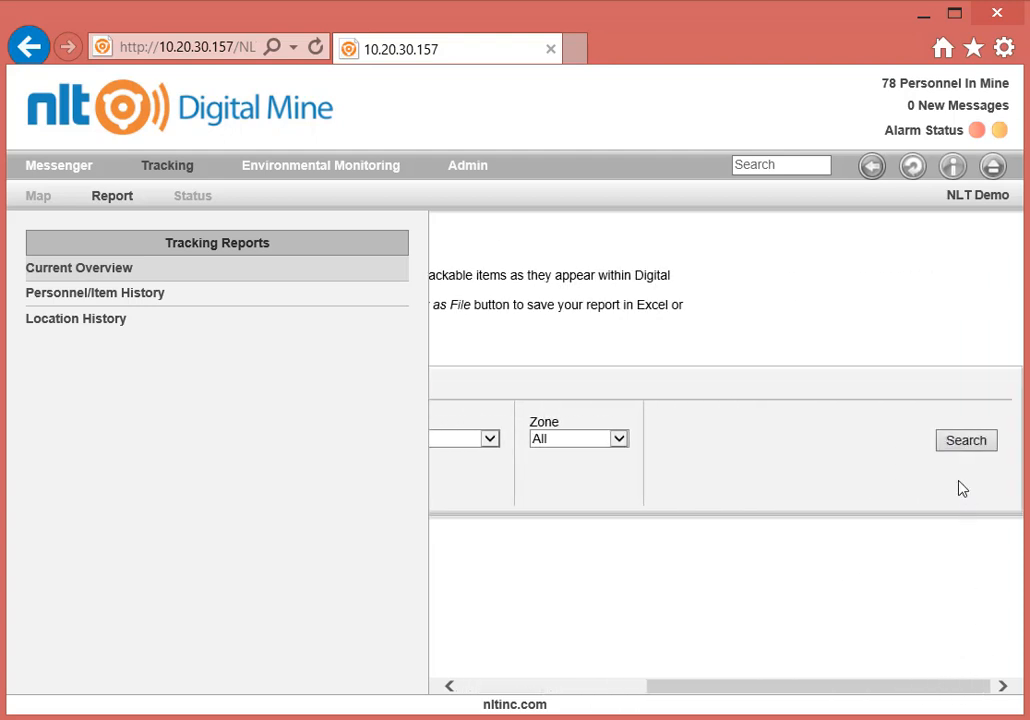
{"action": "left_click", "coordinate": [969, 443]}
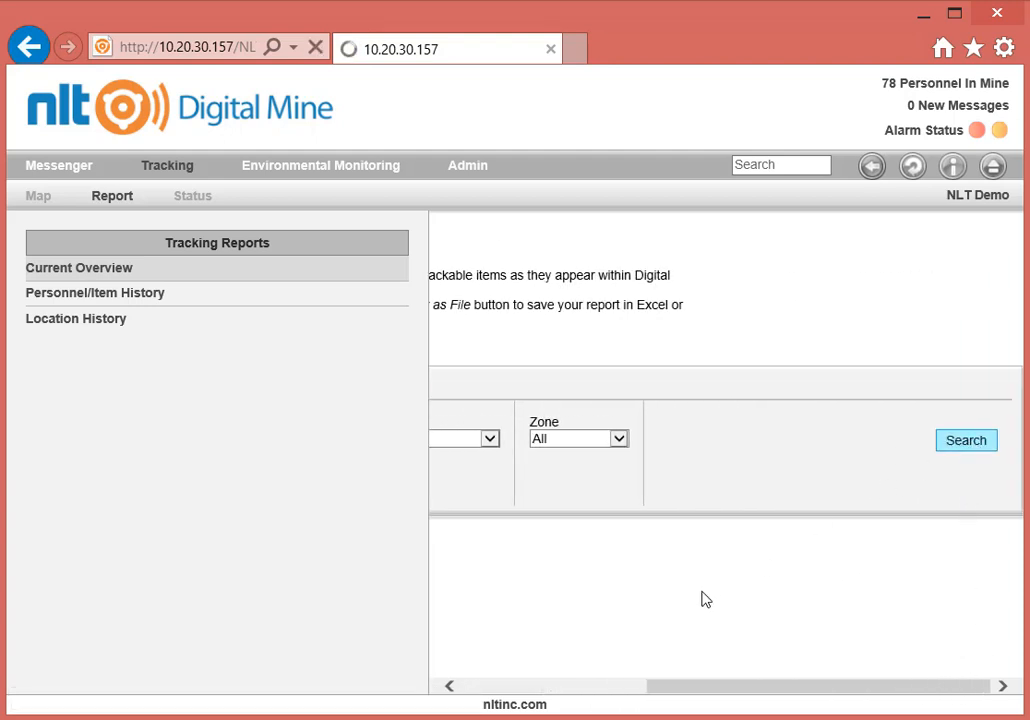
Show the file export options for the Current Overview results and open the Location History report
{"action": "scroll", "coordinate": [796, 600], "scroll_direction": "down", "scroll_amount": 3}
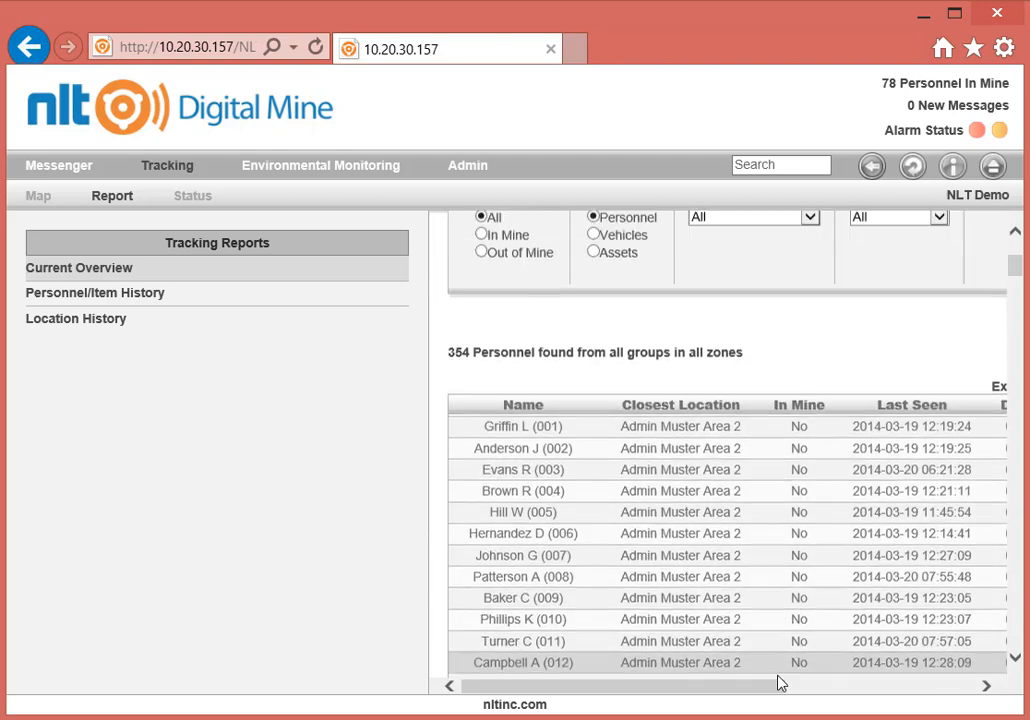
{"action": "left_click_drag", "start_coordinate": [758, 688], "coordinate": [988, 686]}
{"action": "left_click", "coordinate": [872, 400]}
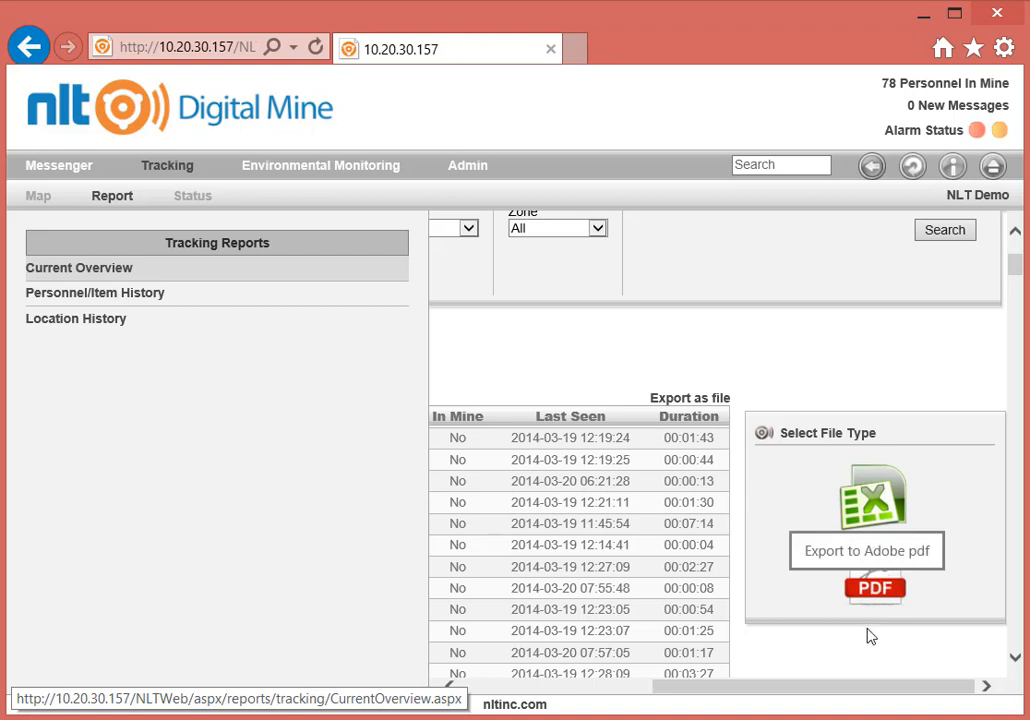
{"action": "left_click_drag", "start_coordinate": [808, 689], "coordinate": [552, 648]}
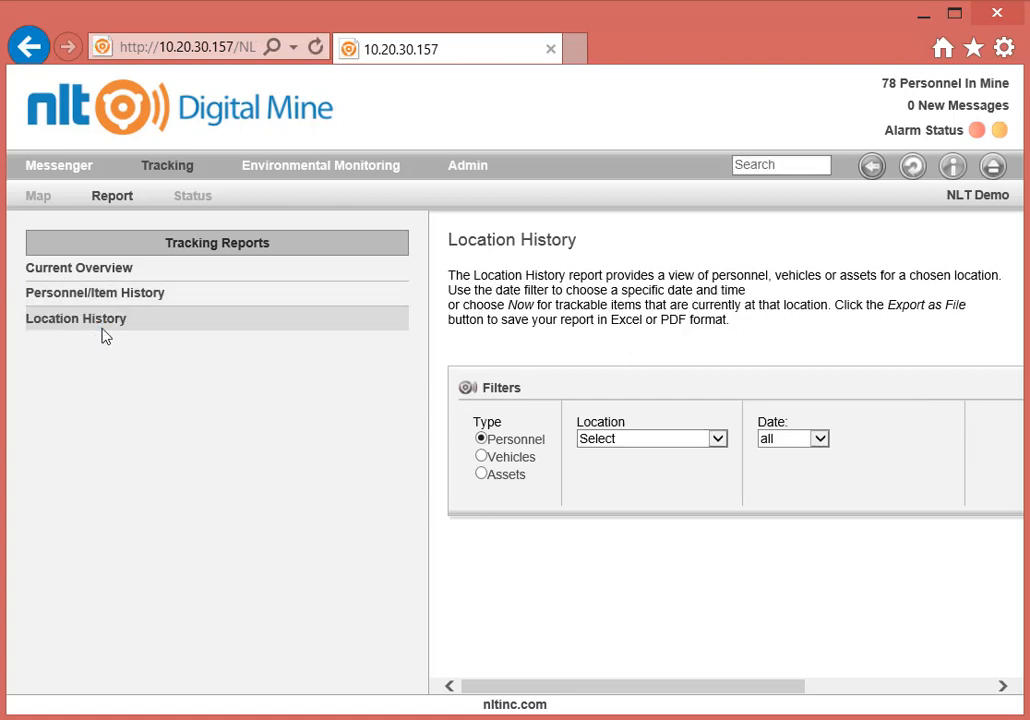
Open the tracking status and examine the server entry and the full list of WiFi/RFID locations with their online status
{"action": "left_click", "coordinate": [204, 201]}
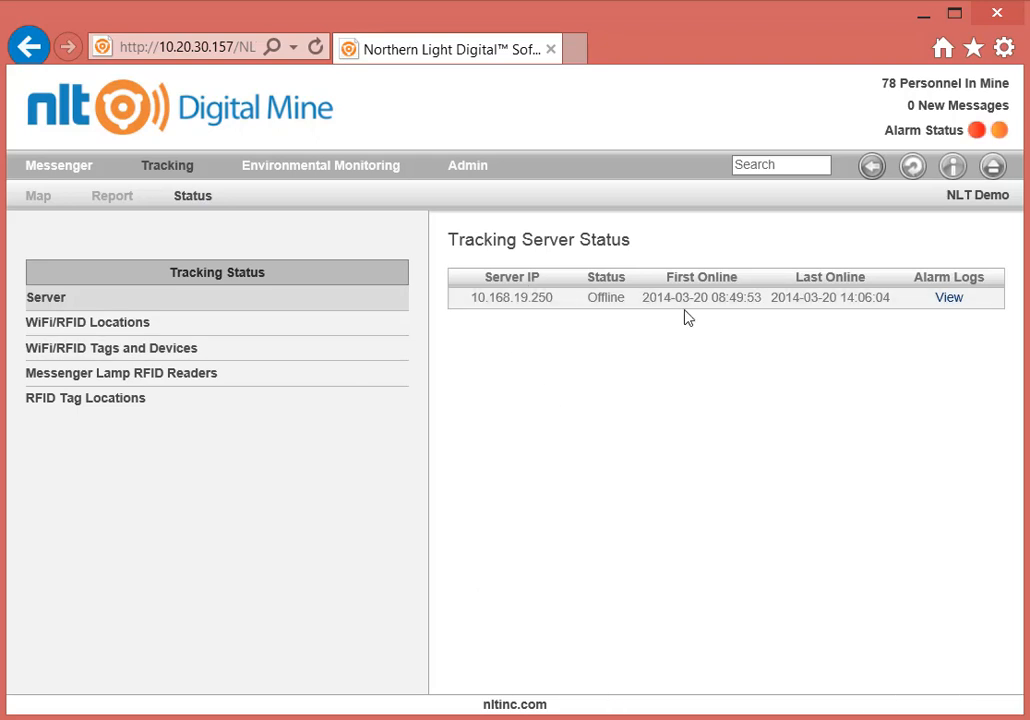
{"action": "left_click", "coordinate": [148, 326]}
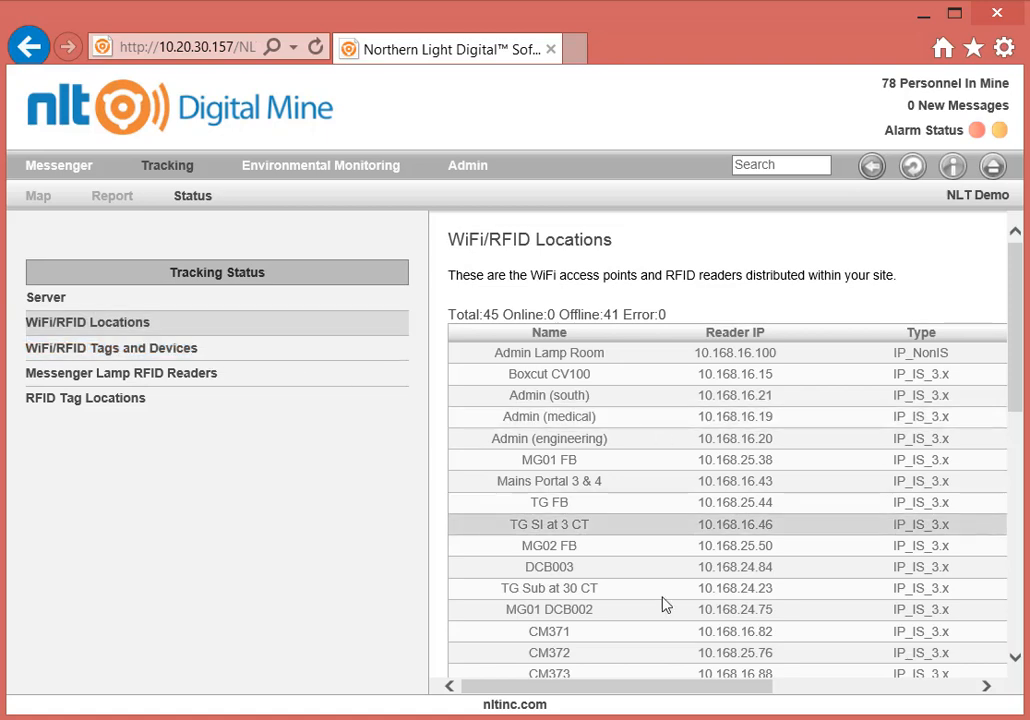
{"action": "left_click_drag", "start_coordinate": [669, 690], "coordinate": [635, 676]}
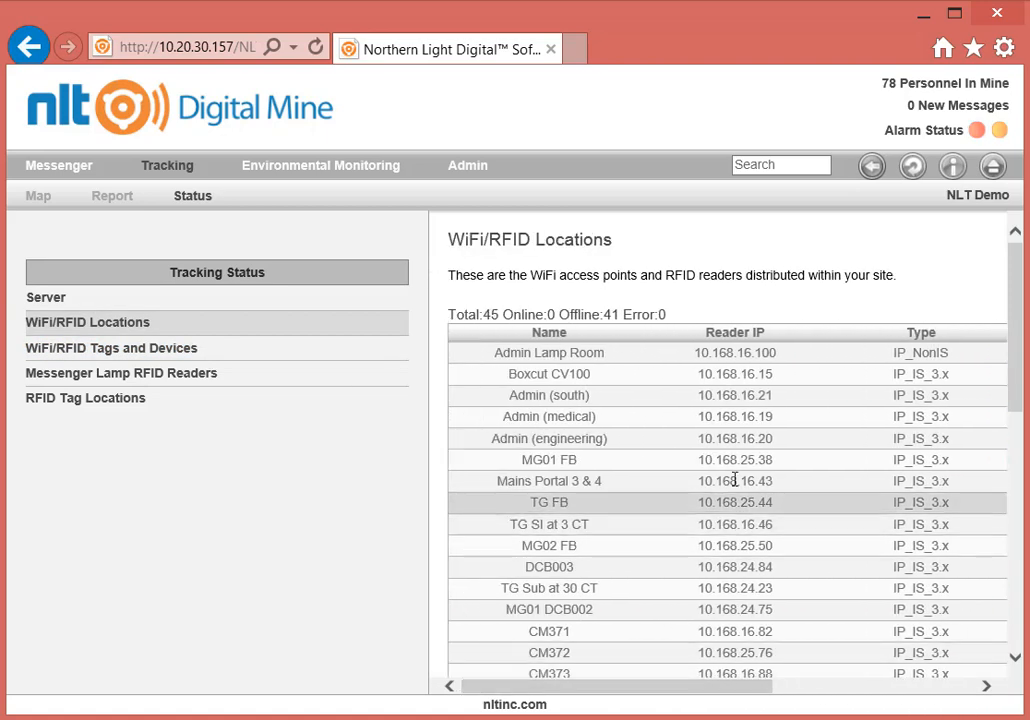
{"action": "scroll", "coordinate": [766, 476], "scroll_direction": "down", "scroll_amount": 5}
{"action": "scroll", "coordinate": [768, 478], "scroll_direction": "down", "scroll_amount": 4}
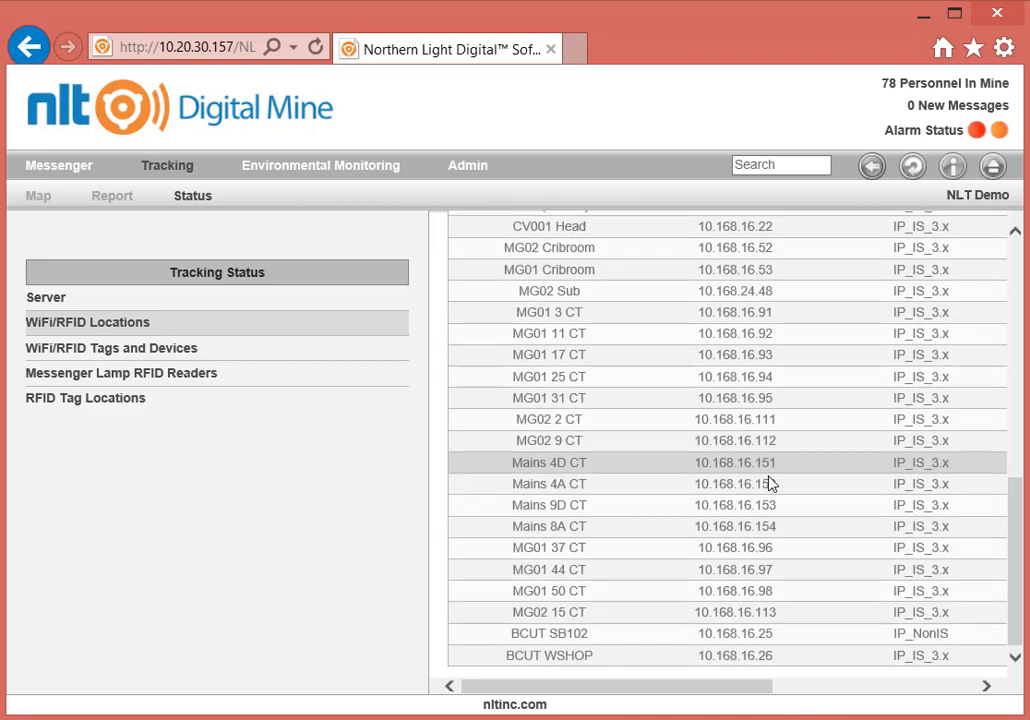
{"action": "mouse_move", "coordinate": [697, 697]}
{"action": "left_mouse_down"}
{"action": "mouse_move", "coordinate": [869, 708]}
{"action": "mouse_move", "coordinate": [697, 697]}
{"action": "left_mouse_up"}
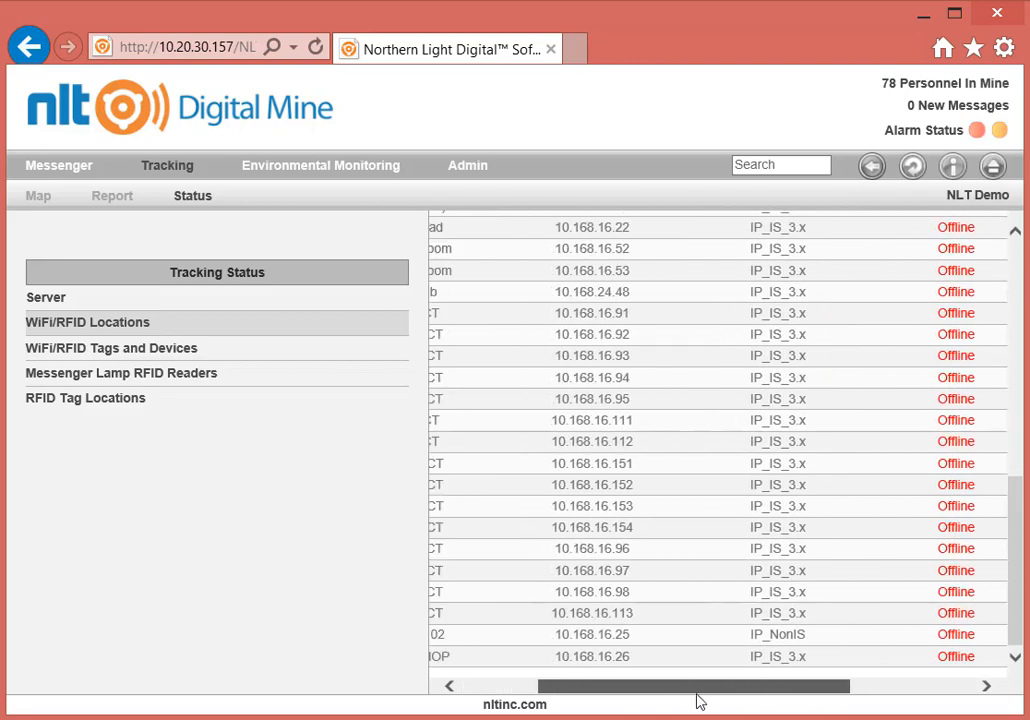
View the tracking status of the WiFi/RFID tags and devices, the Messenger lamp RFID readers and the RFID tag locations
{"action": "left_click", "coordinate": [212, 378]}
{"action": "left_click", "coordinate": [170, 354]}
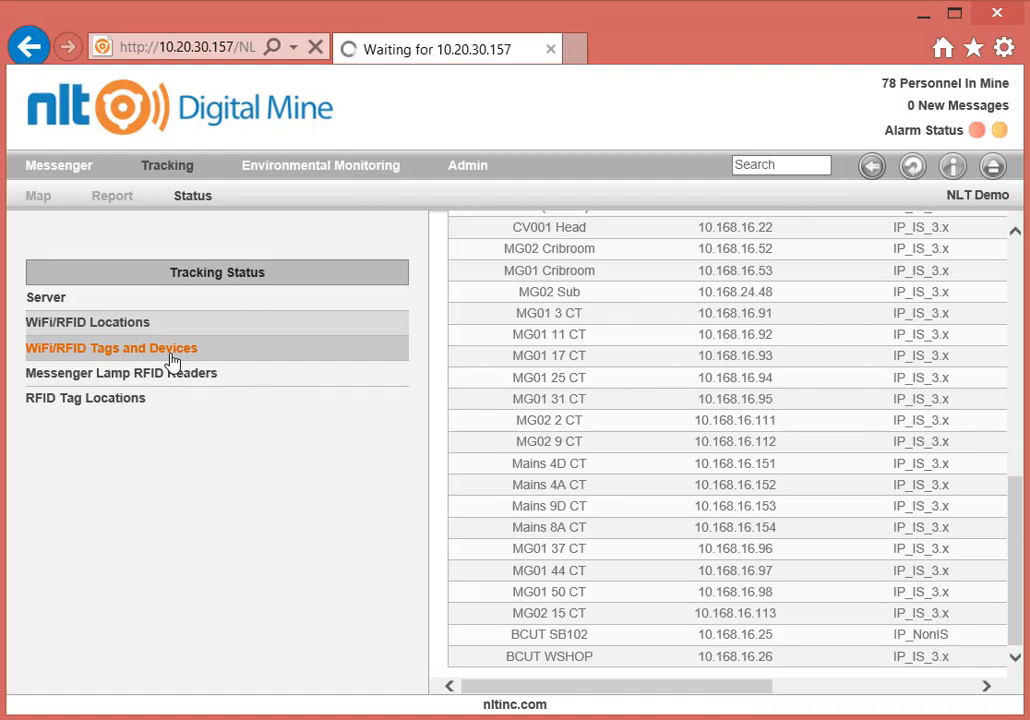
{"action": "scroll", "coordinate": [612, 518], "scroll_direction": "down", "scroll_amount": 10}
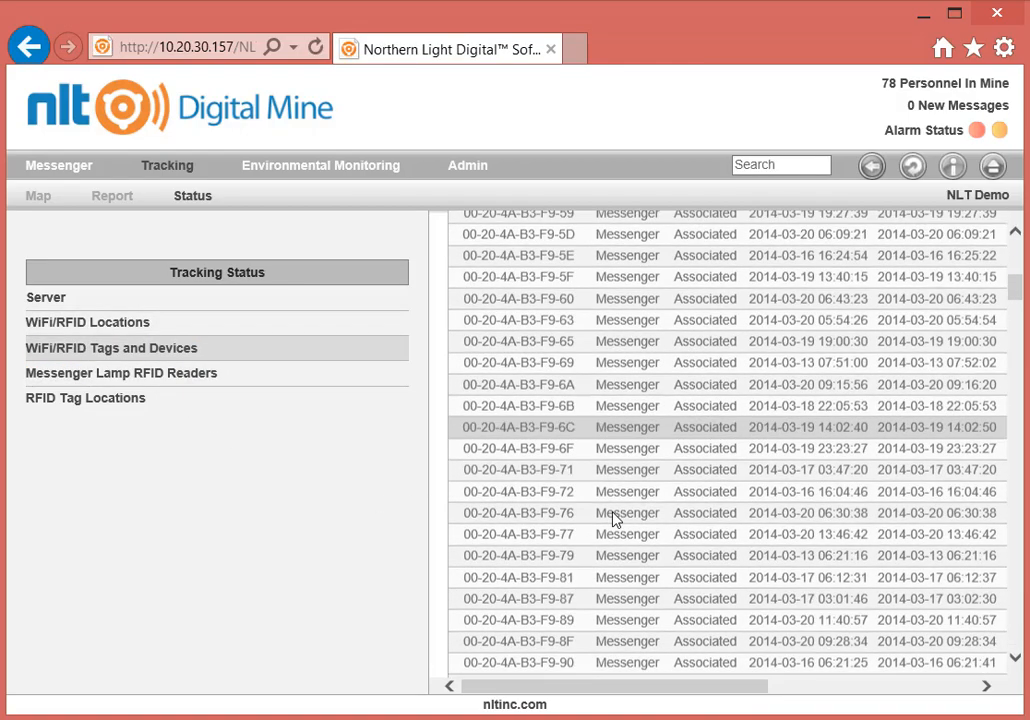
{"action": "scroll", "coordinate": [612, 518], "scroll_direction": "up", "scroll_amount": 10}
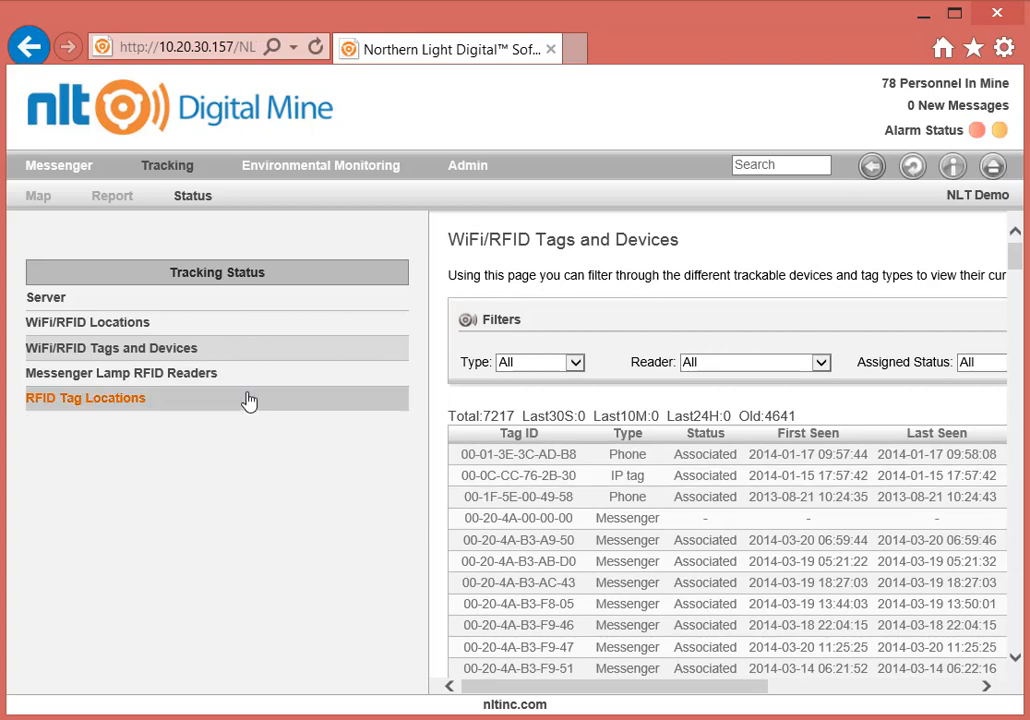
{"action": "left_click", "coordinate": [221, 376]}
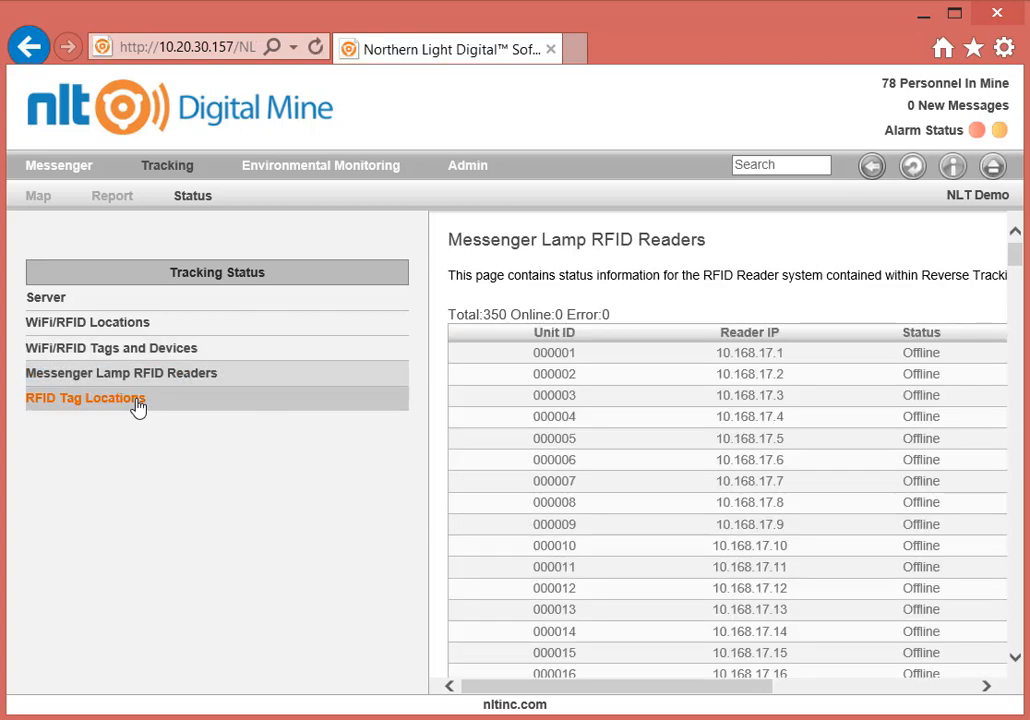
{"action": "left_click", "coordinate": [138, 404]}
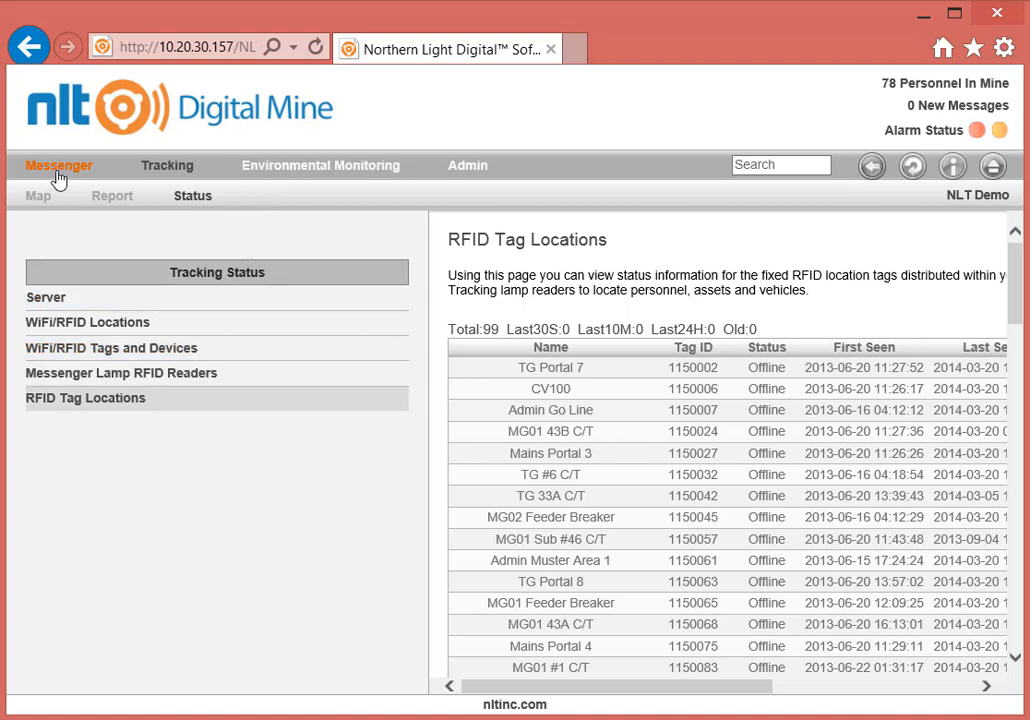
Open the environmental monitoring map, view the Meth1 monitor's reading from its green marker, and dismiss the reading
{"action": "left_click", "coordinate": [261, 172]}
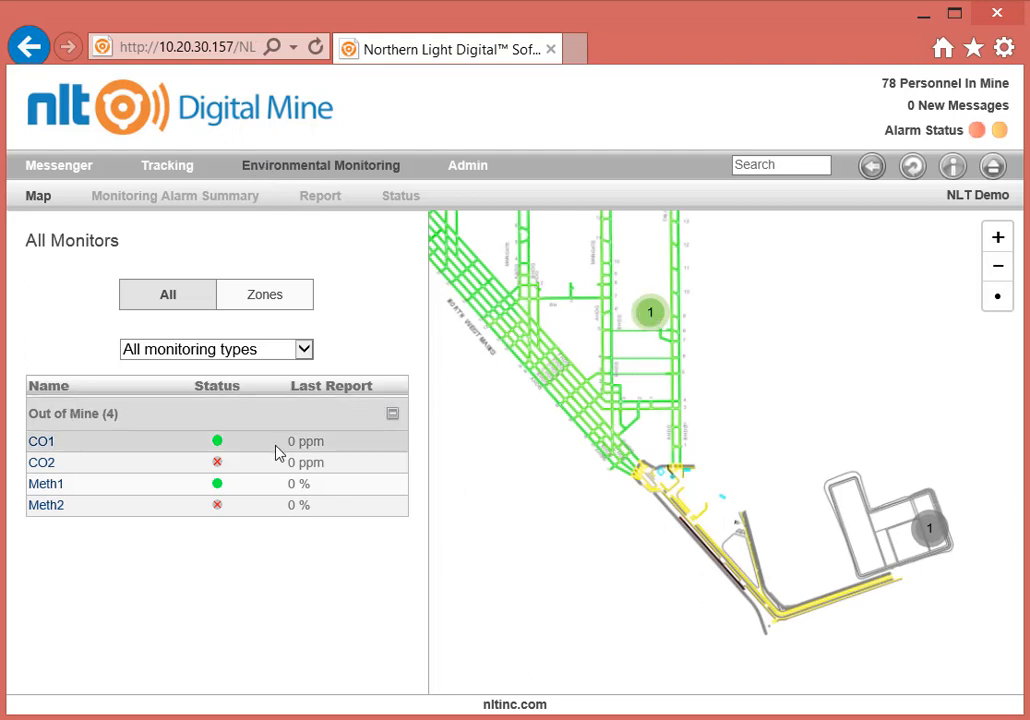
{"action": "left_click", "coordinate": [658, 316]}
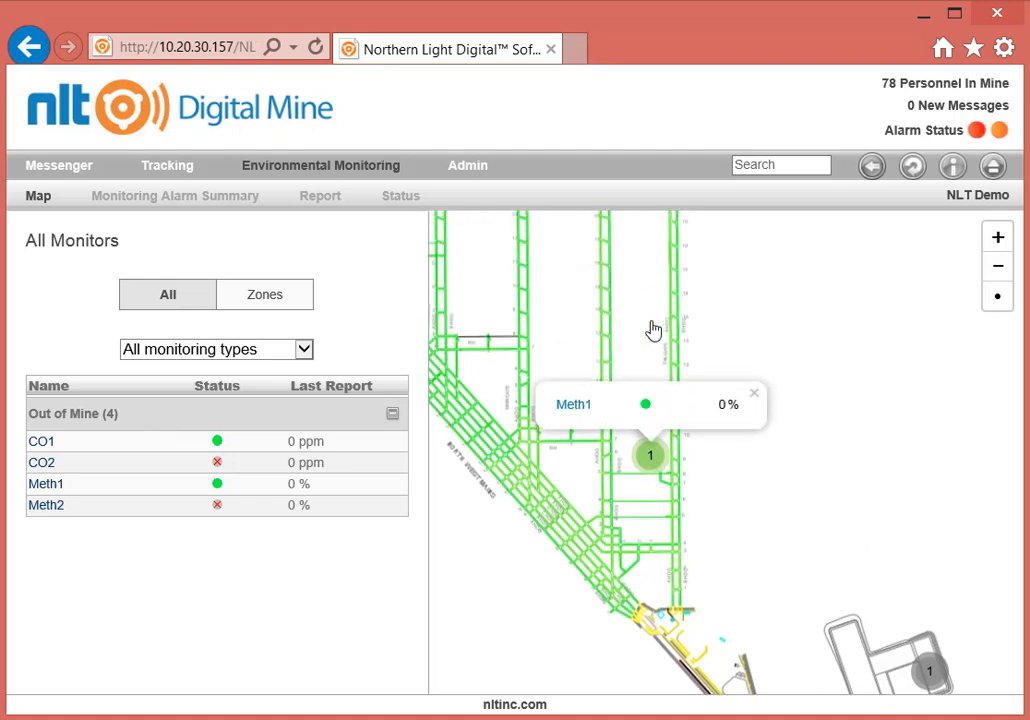
{"action": "left_click", "coordinate": [755, 395]}
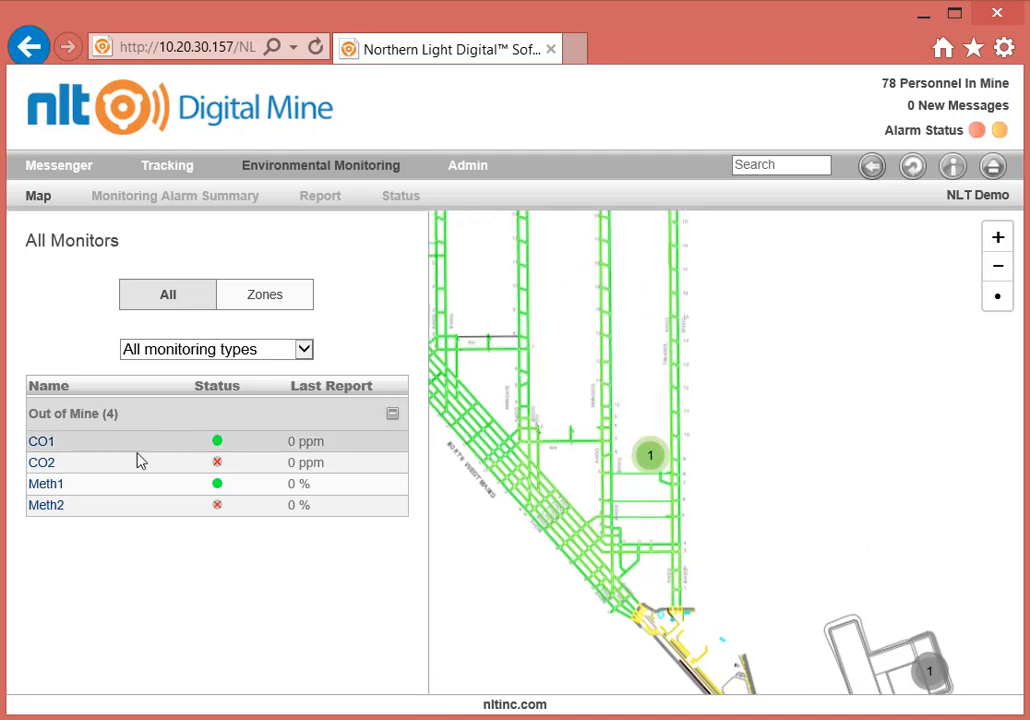
Open the Meth1 monitor's details from its map marker, review its monitor logs, and return to the list of all monitors
{"action": "left_click", "coordinate": [655, 462]}
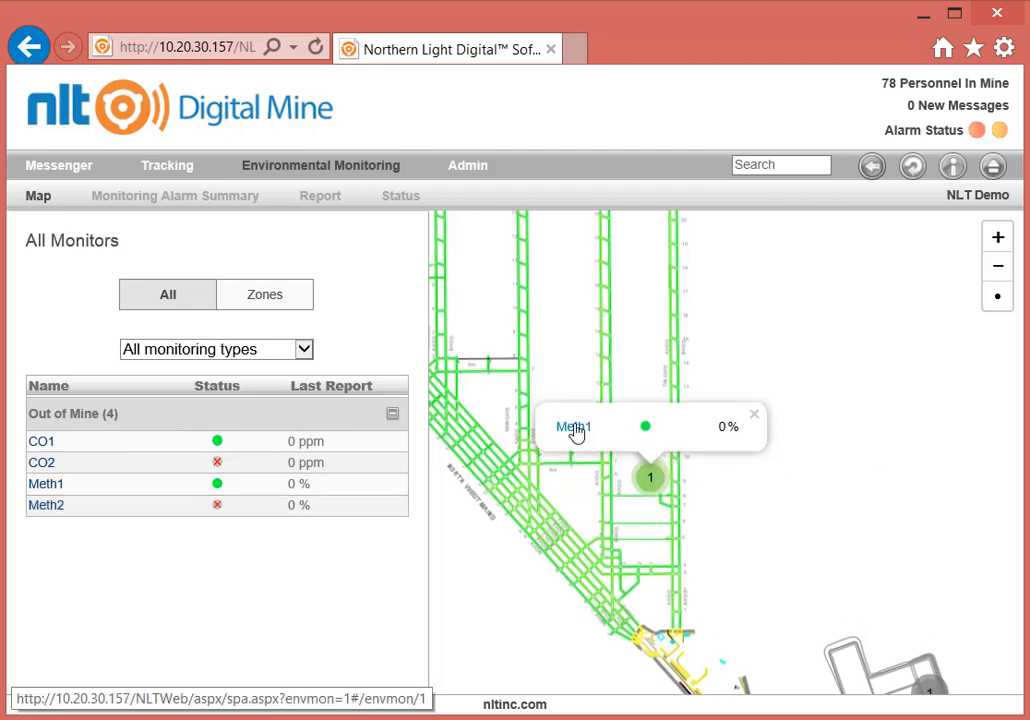
{"action": "left_click", "coordinate": [574, 428]}
{"action": "scroll", "coordinate": [262, 462], "scroll_direction": "down", "scroll_amount": 1}
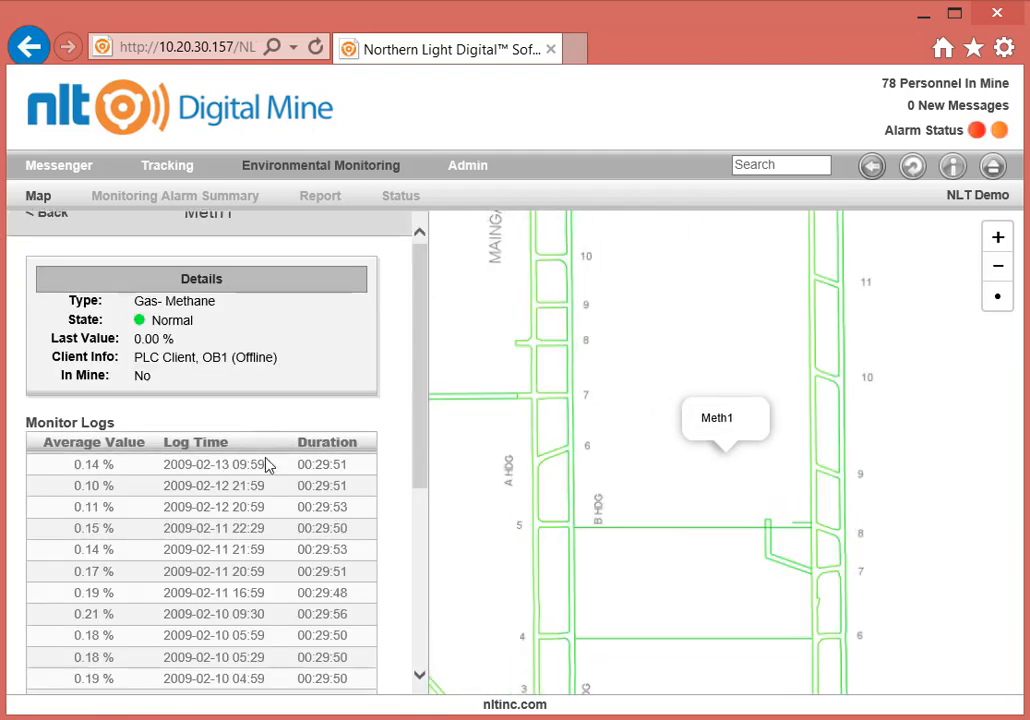
{"action": "scroll", "coordinate": [266, 464], "scroll_direction": "down", "scroll_amount": 5}
{"action": "scroll", "coordinate": [266, 464], "scroll_direction": "up", "scroll_amount": 5}
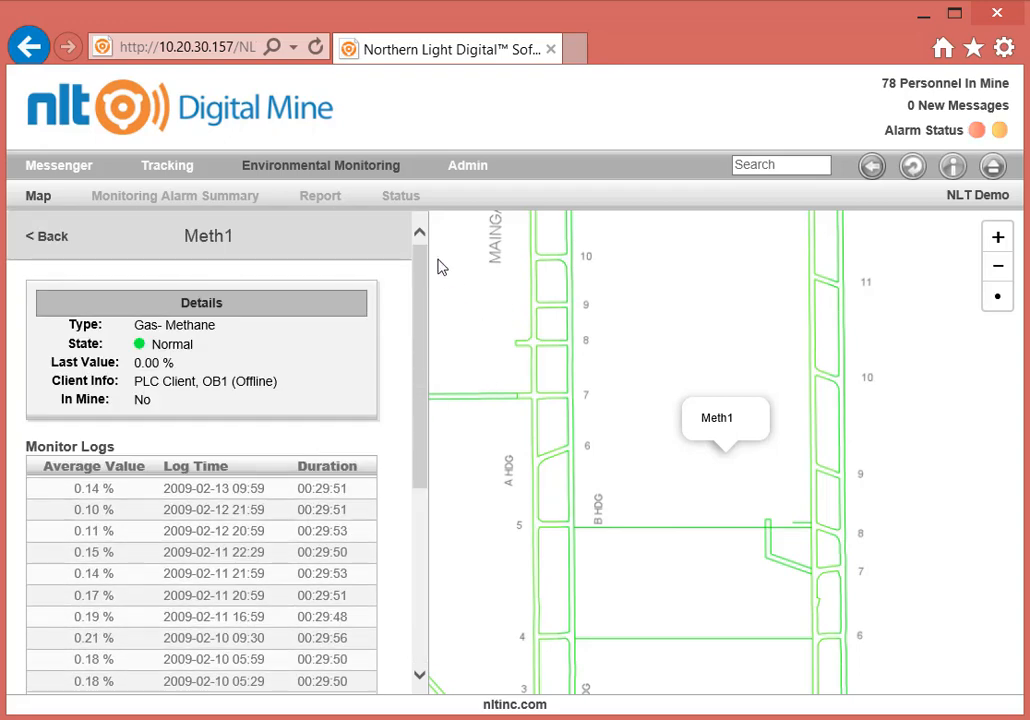
{"action": "left_click", "coordinate": [52, 240]}
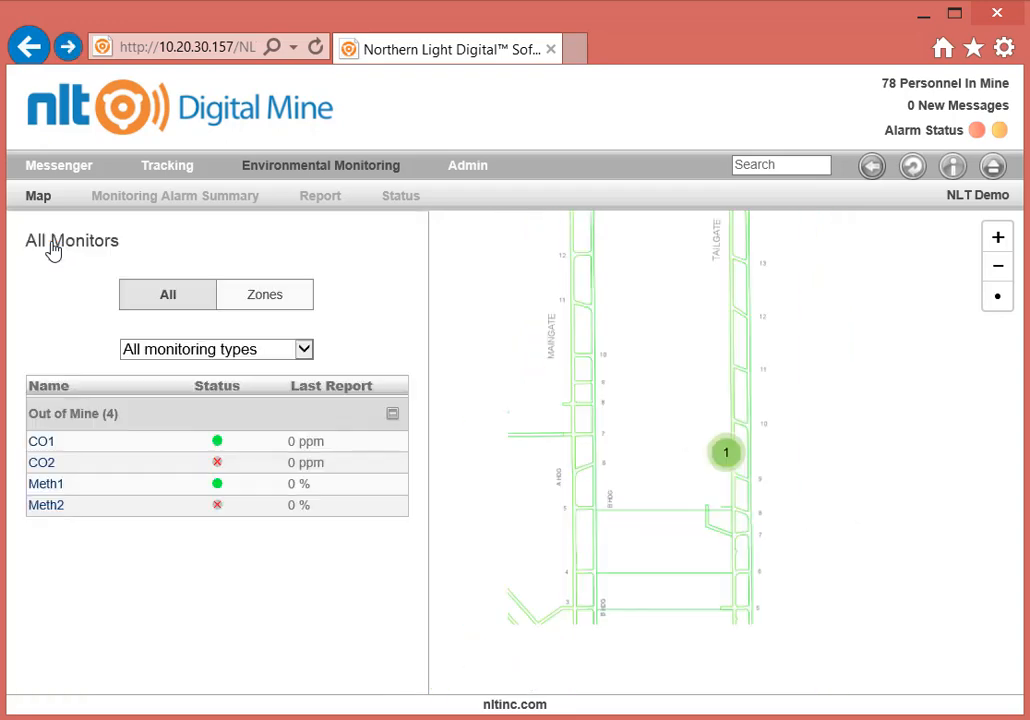
View the Monitoring Alarm Summary, the environmental monitoring report, and the server, switch and PLC status
{"action": "left_click", "coordinate": [174, 201]}
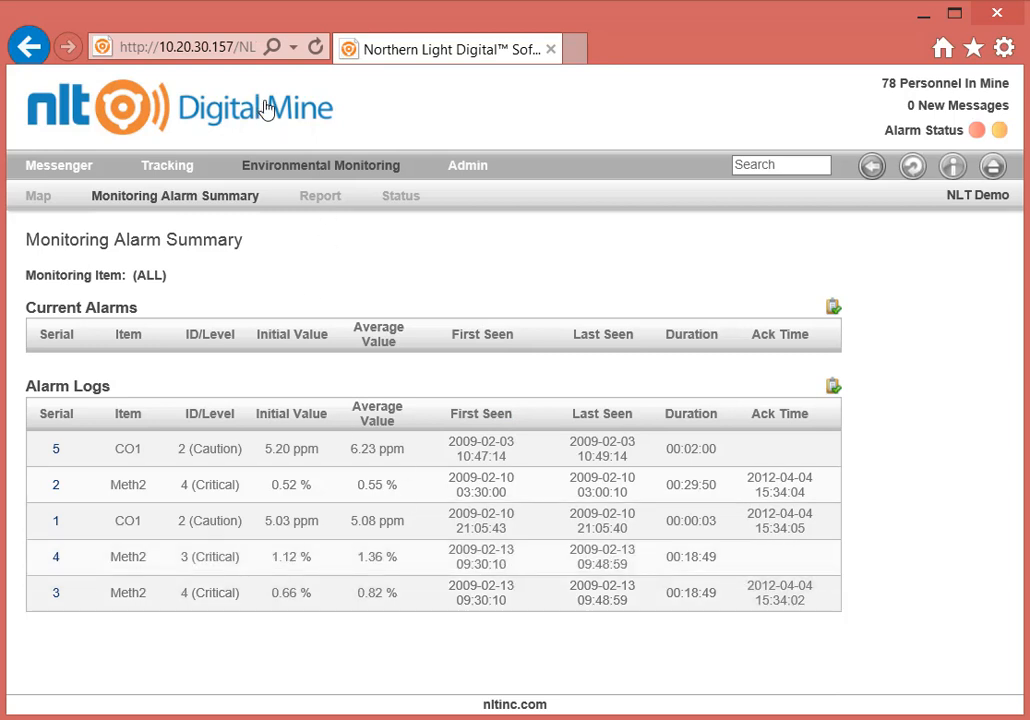
{"action": "left_click", "coordinate": [309, 206]}
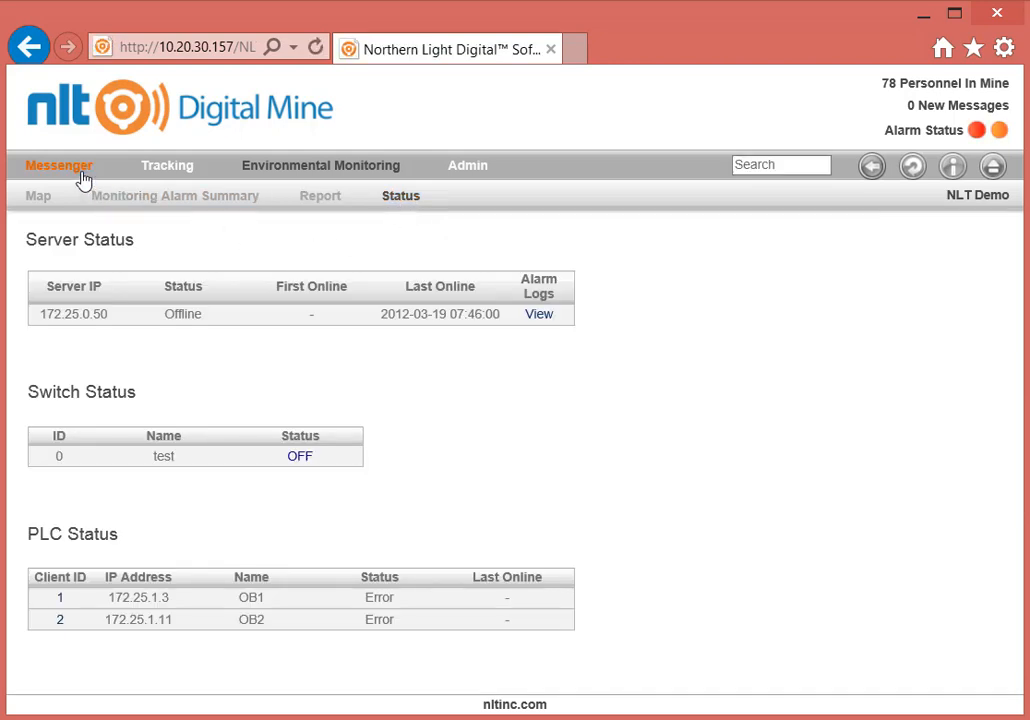
Open the administration area and look through its System, Map, Tracking, Messenger and Environmental Monitoring settings categories
{"action": "left_click", "coordinate": [479, 170]}
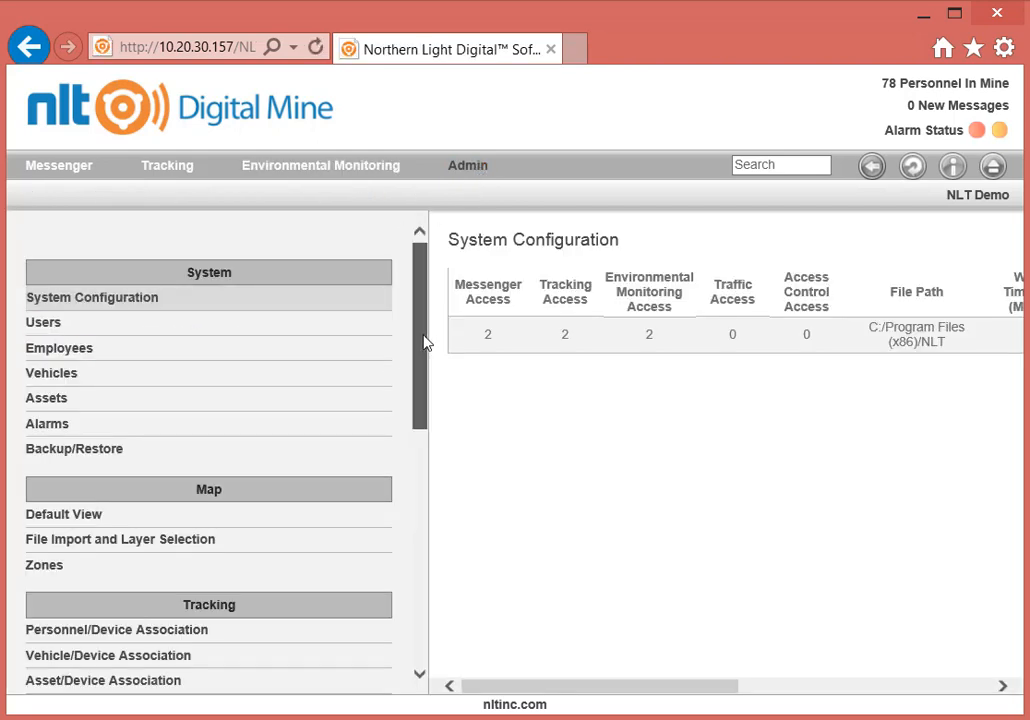
{"action": "left_click_drag", "start_coordinate": [423, 340], "coordinate": [369, 594]}
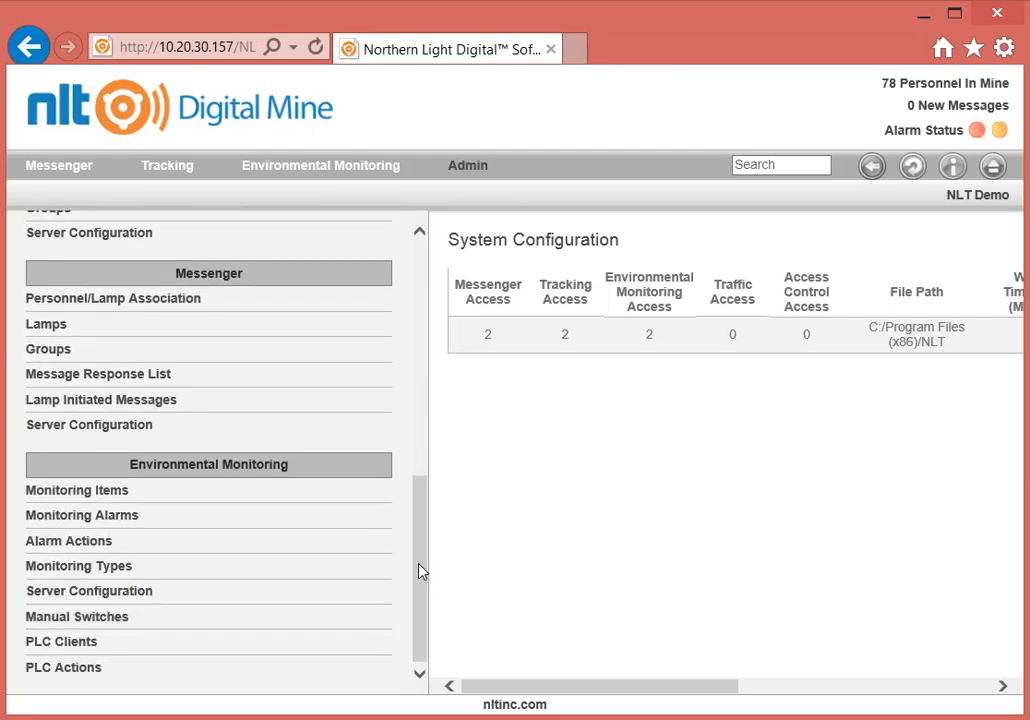
{"action": "left_click_drag", "start_coordinate": [421, 570], "coordinate": [467, 309]}
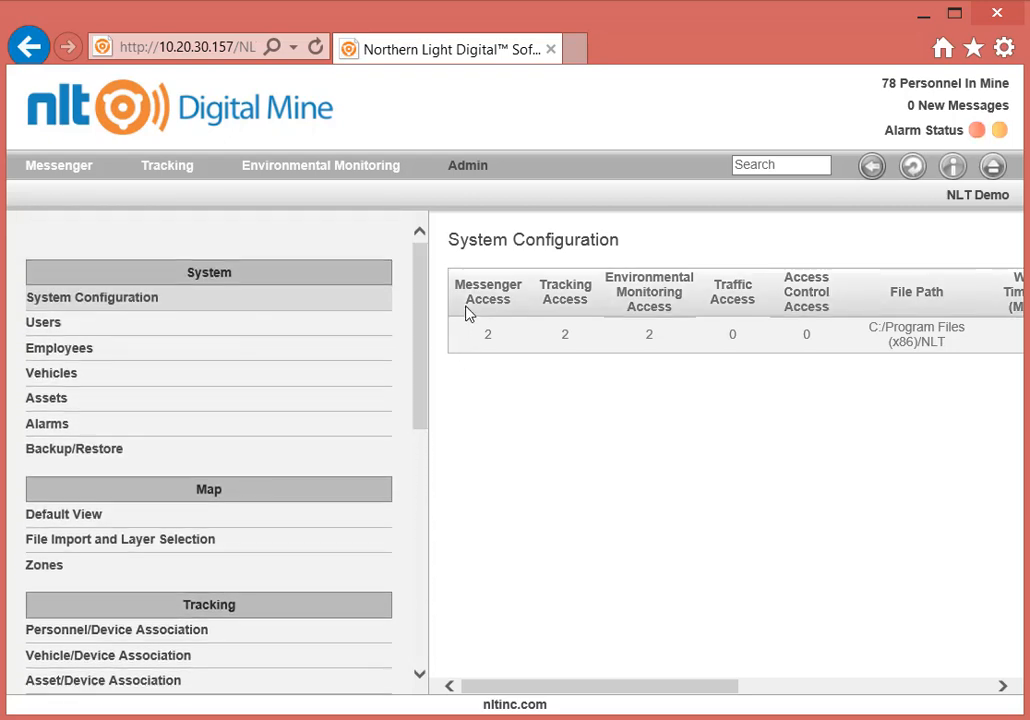